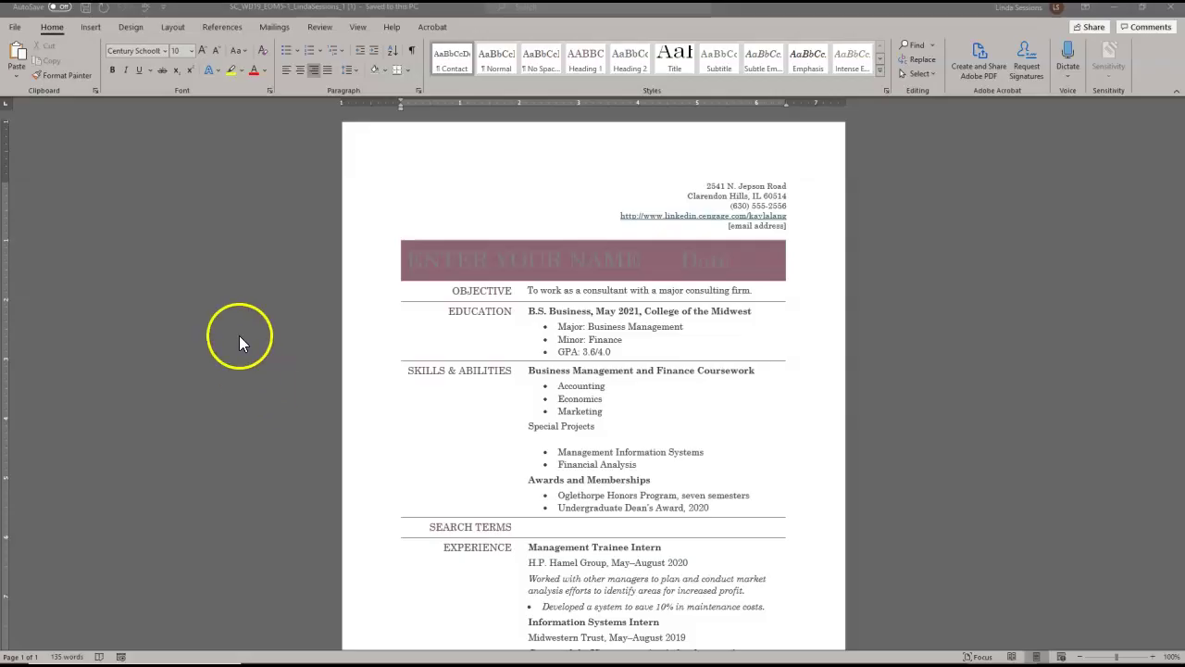
# - Save the resume to the Desktop as a new copy whose file name ends in _2 instead of _1
pyautogui.click(14, 30)
pyautogui.click(32, 192)
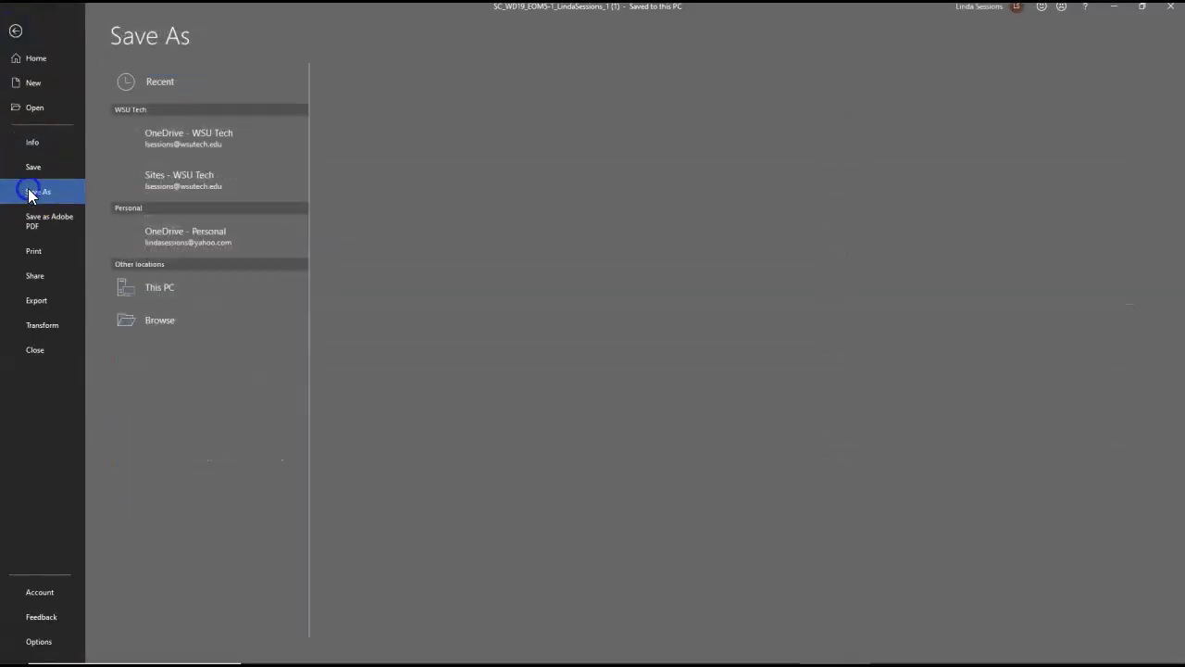
pyautogui.click(159, 323)
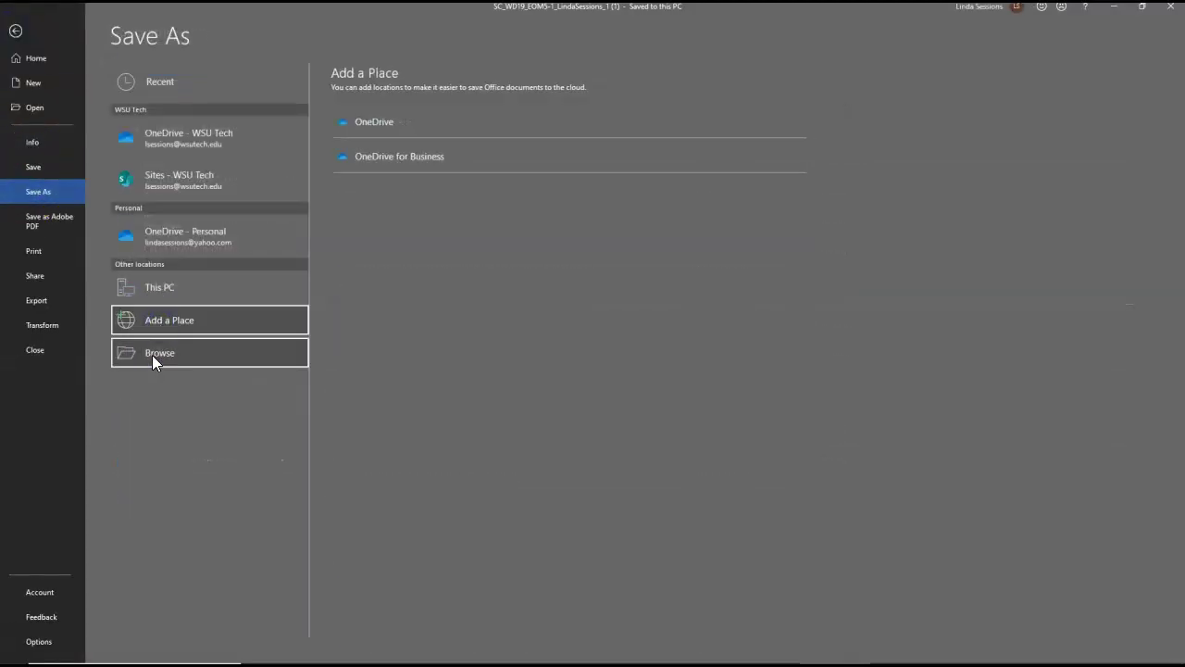
pyautogui.click(154, 352)
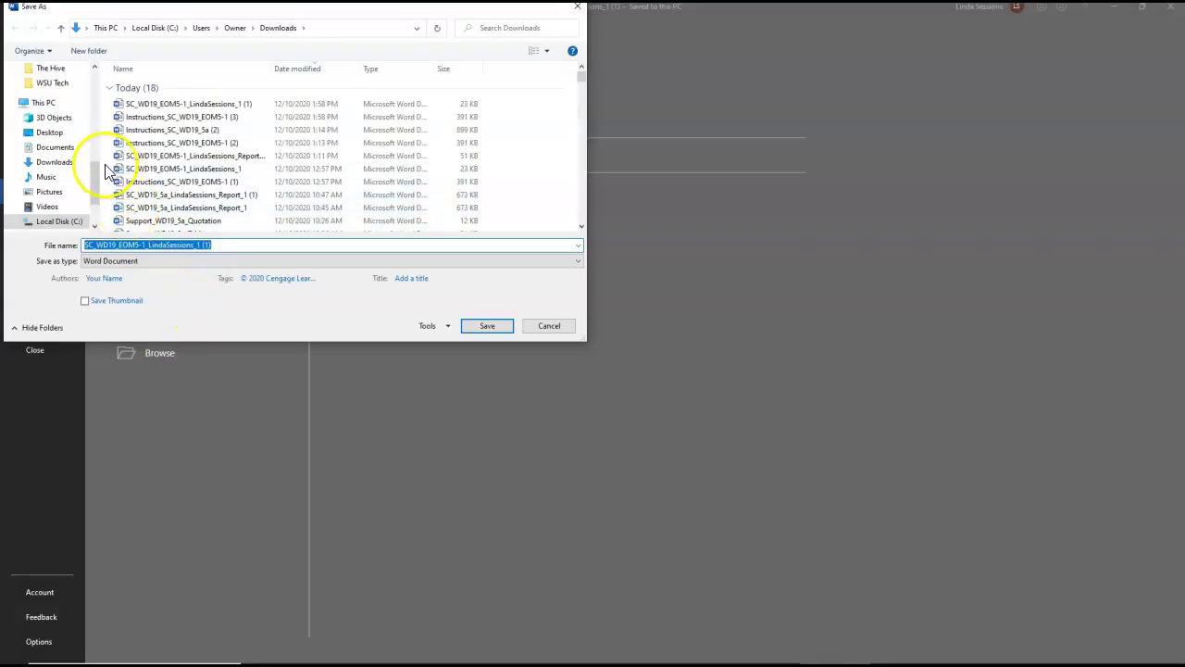
pyautogui.moveTo(96, 174); pyautogui.dragTo(105, 63)
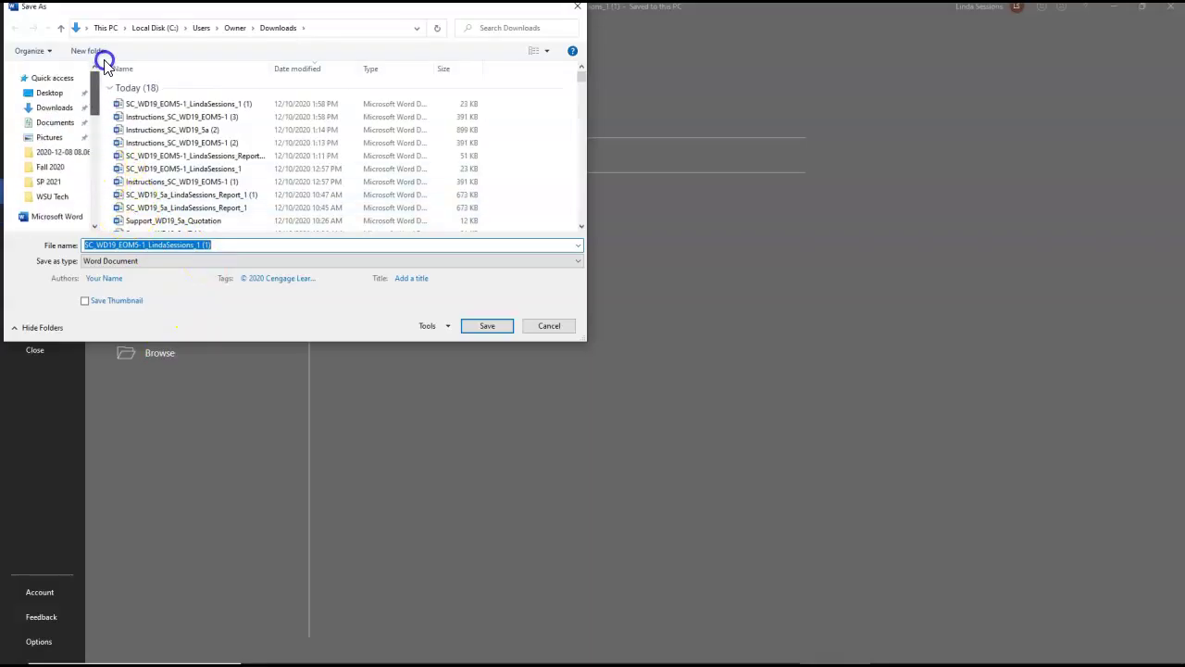
pyautogui.click(49, 93)
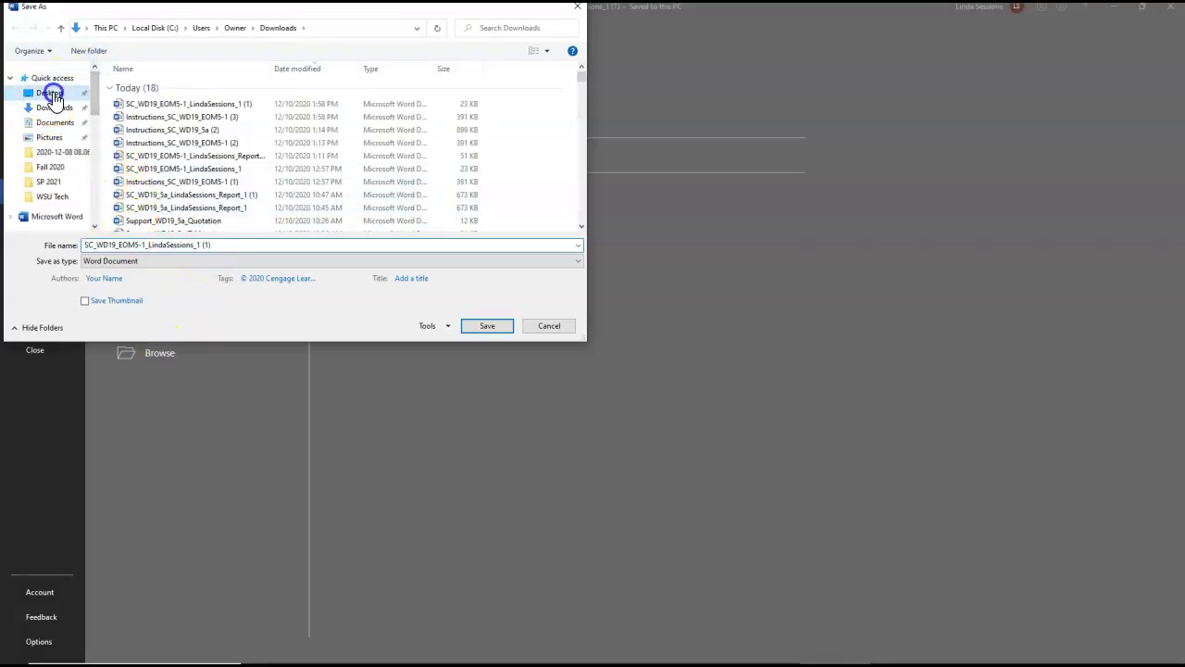
pyautogui.click(228, 242)
pyautogui.click(218, 243)
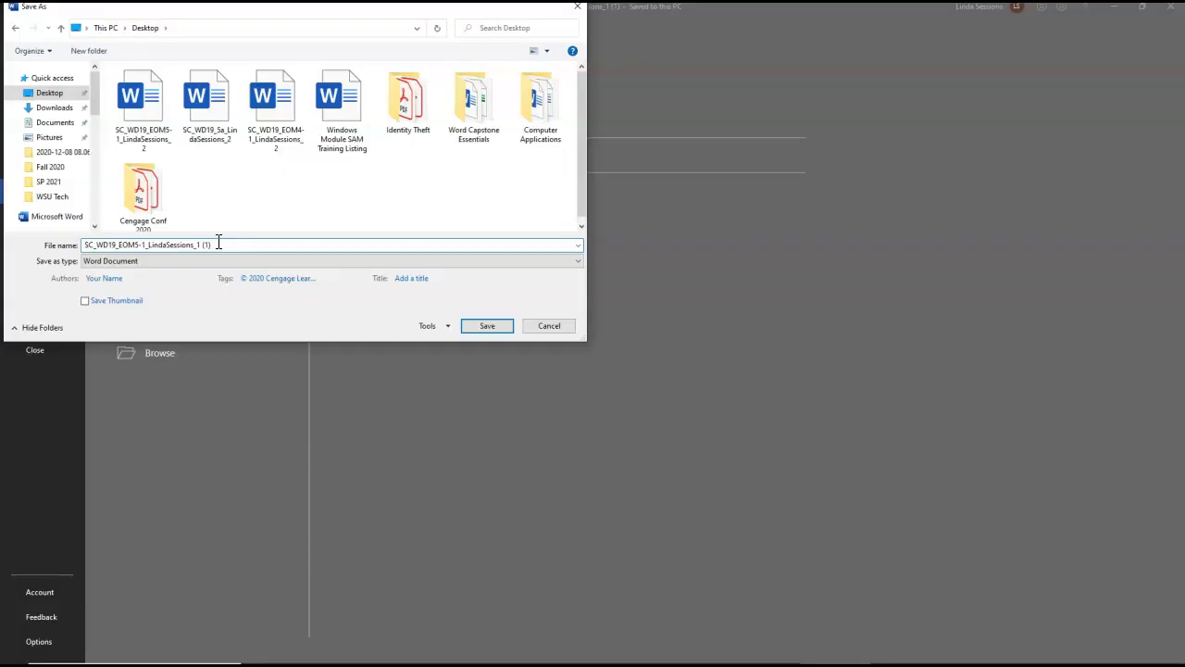
pyautogui.press('BackSpace')
pyautogui.press('BackSpace')
pyautogui.press('BackSpace')
pyautogui.press('BackSpace')
pyautogui.press('BackSpace')
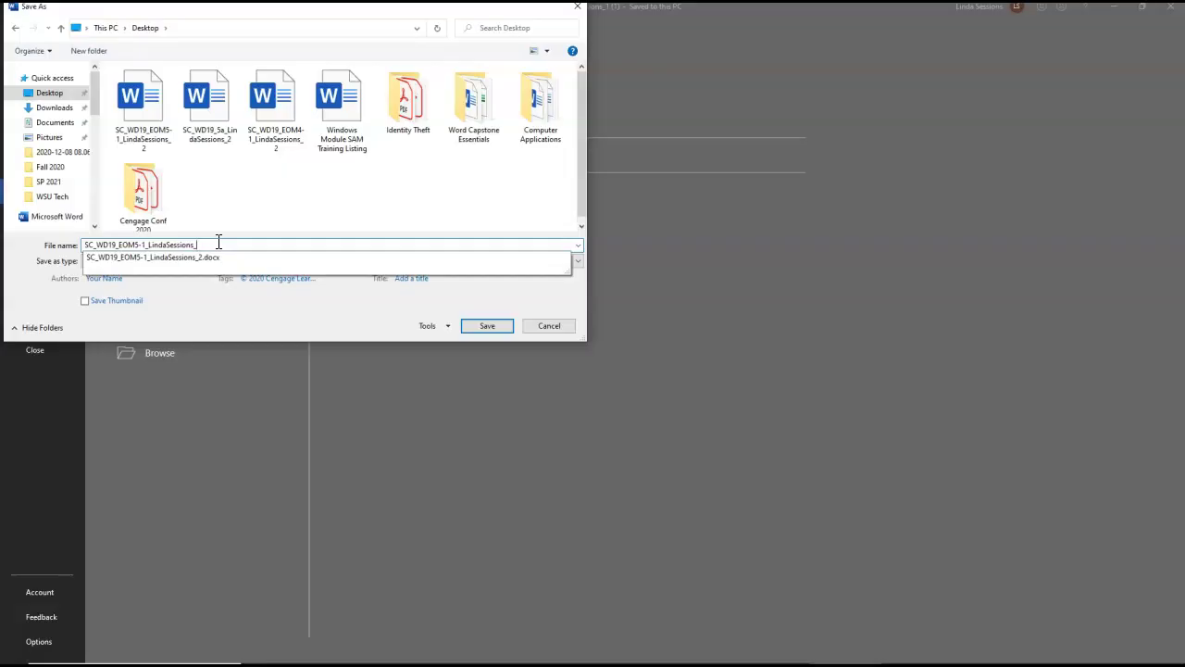
pyautogui.write('2')
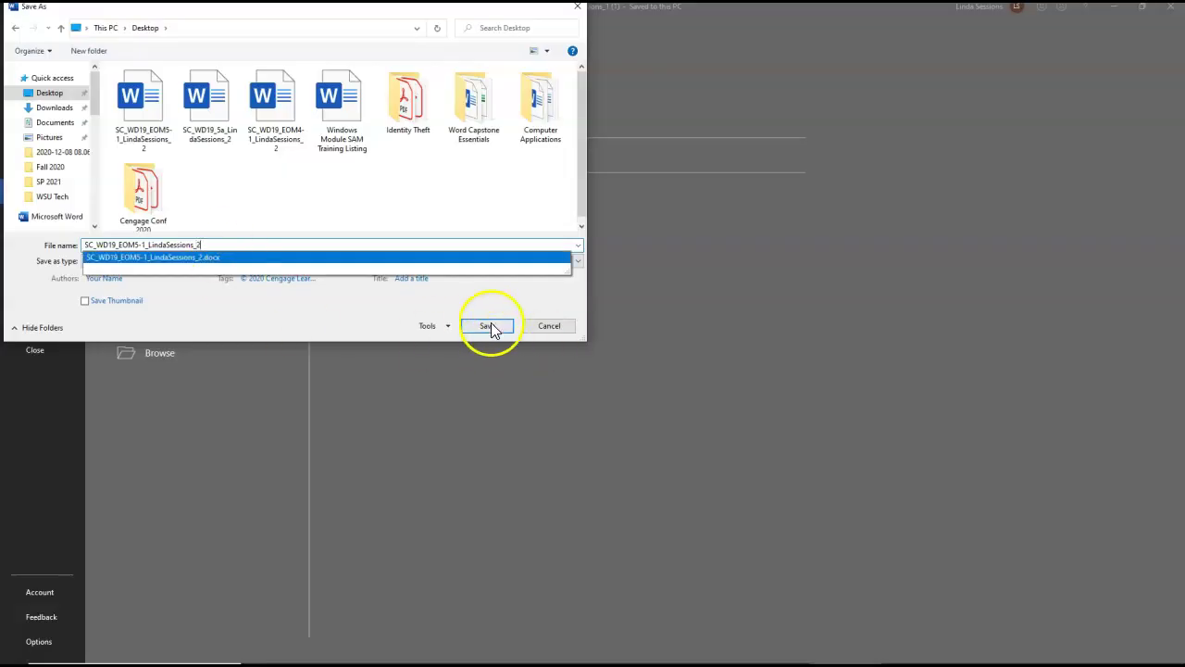
pyautogui.click(486, 328)
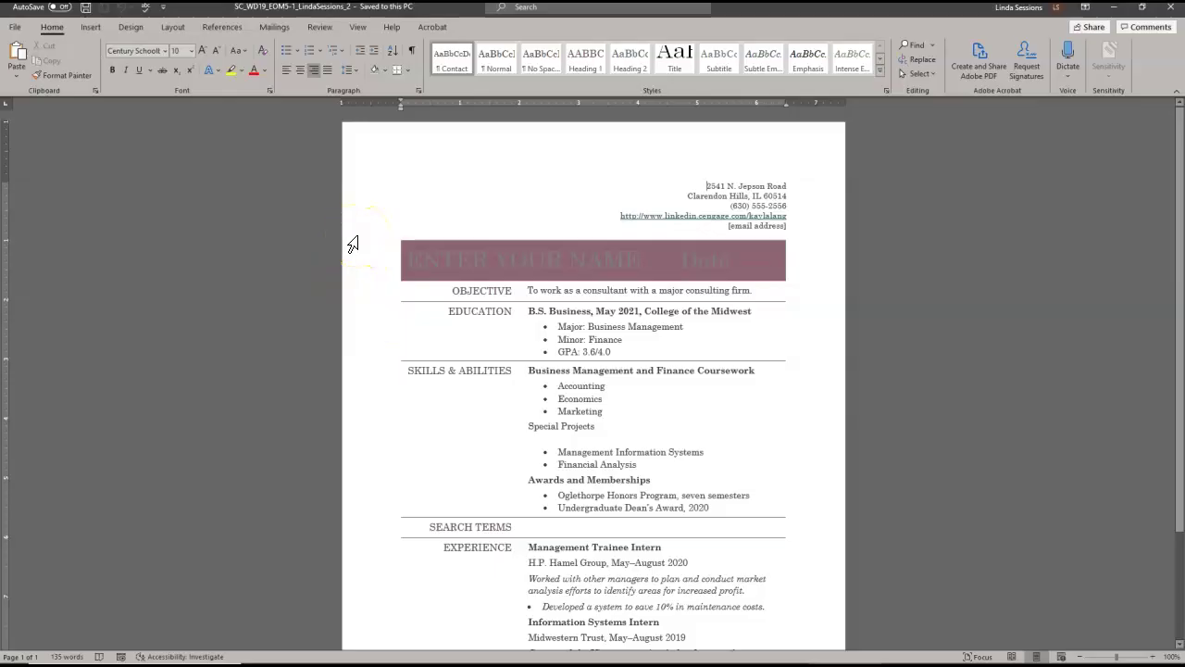
pyautogui.hotkey('ctrl', 'Home')
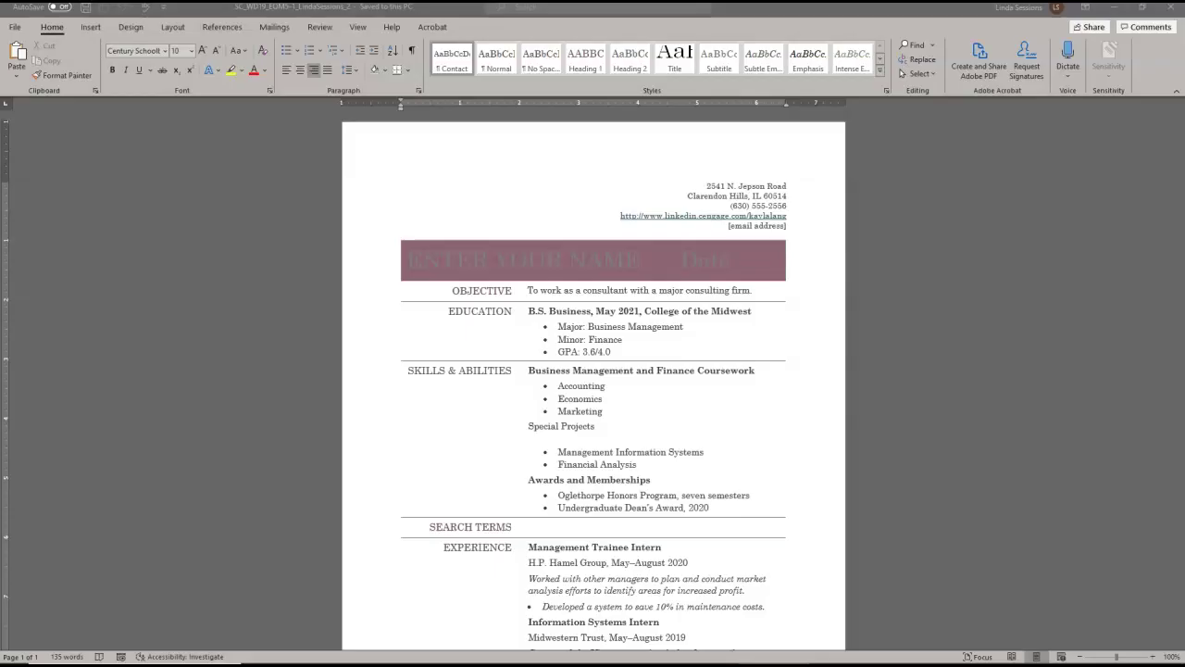
# - Apply the Candara theme font set to the whole resume from Design > Fonts
pyautogui.click(134, 28)
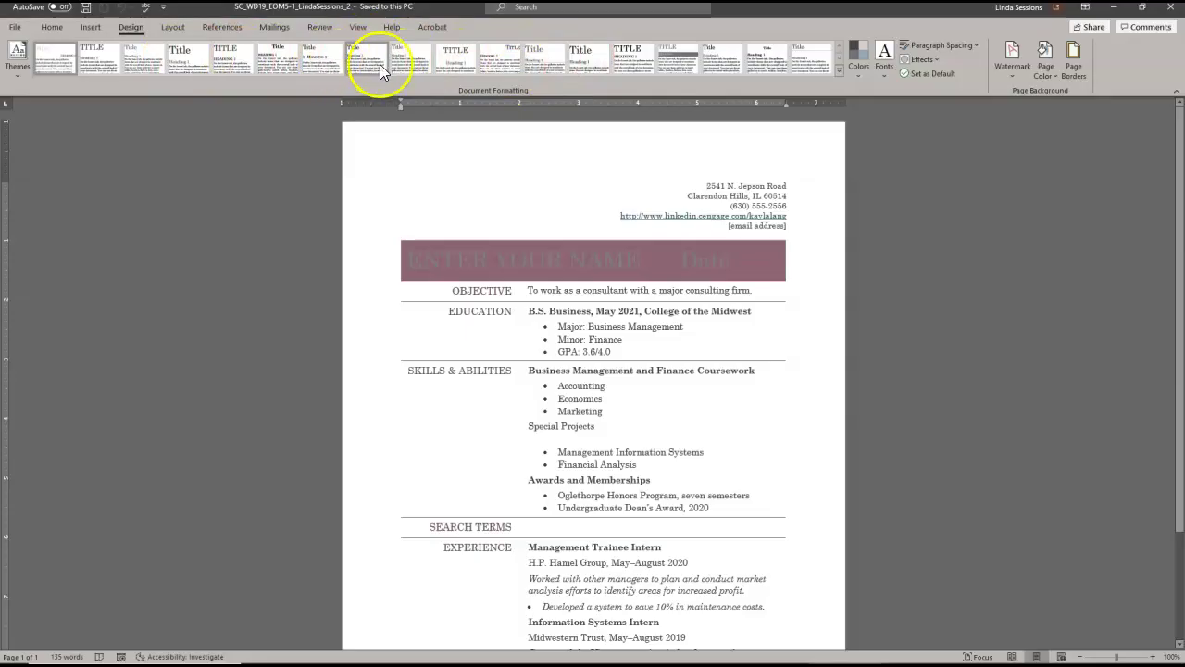
pyautogui.click(389, 65)
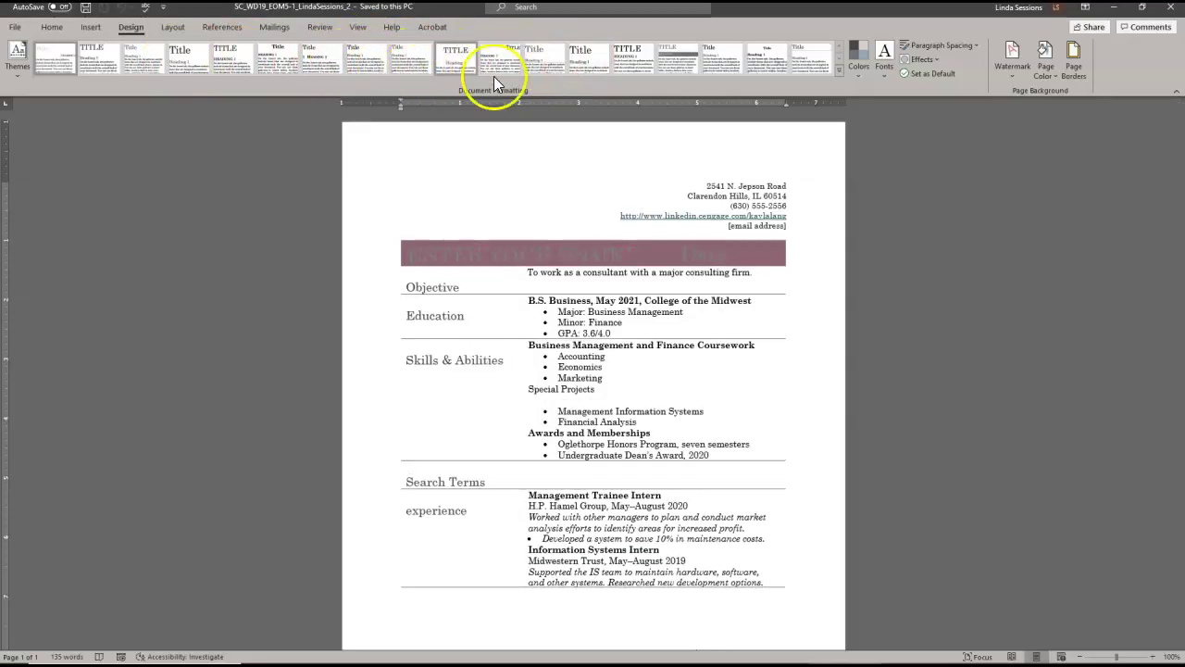
pyautogui.click(886, 76)
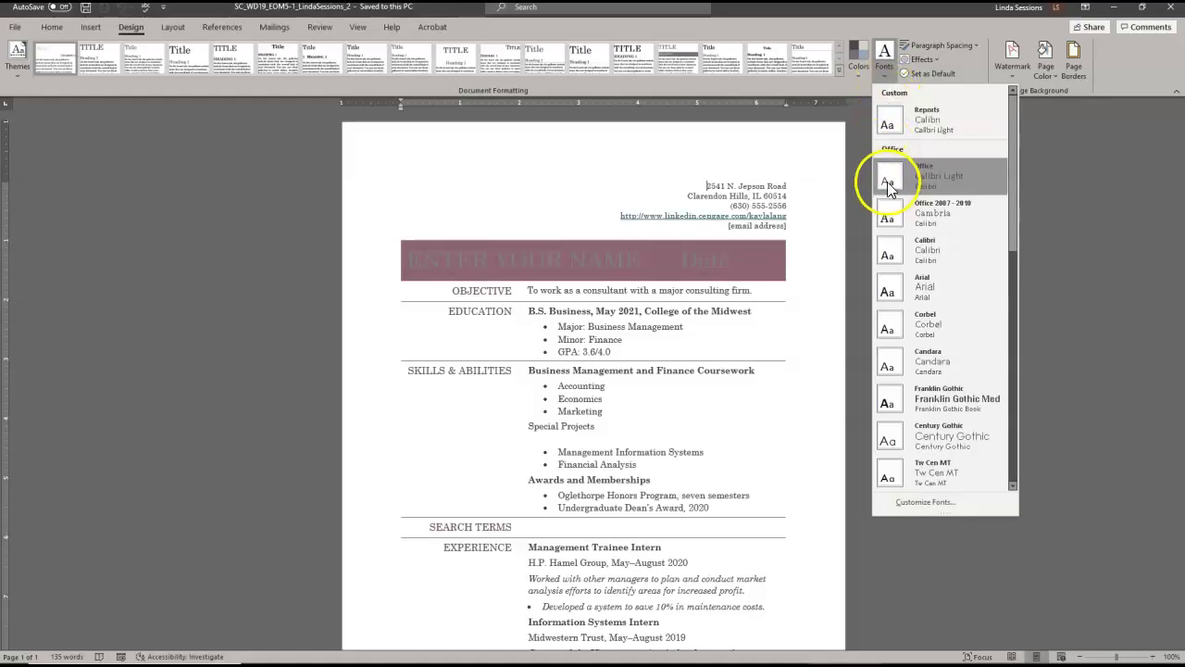
pyautogui.click(929, 369)
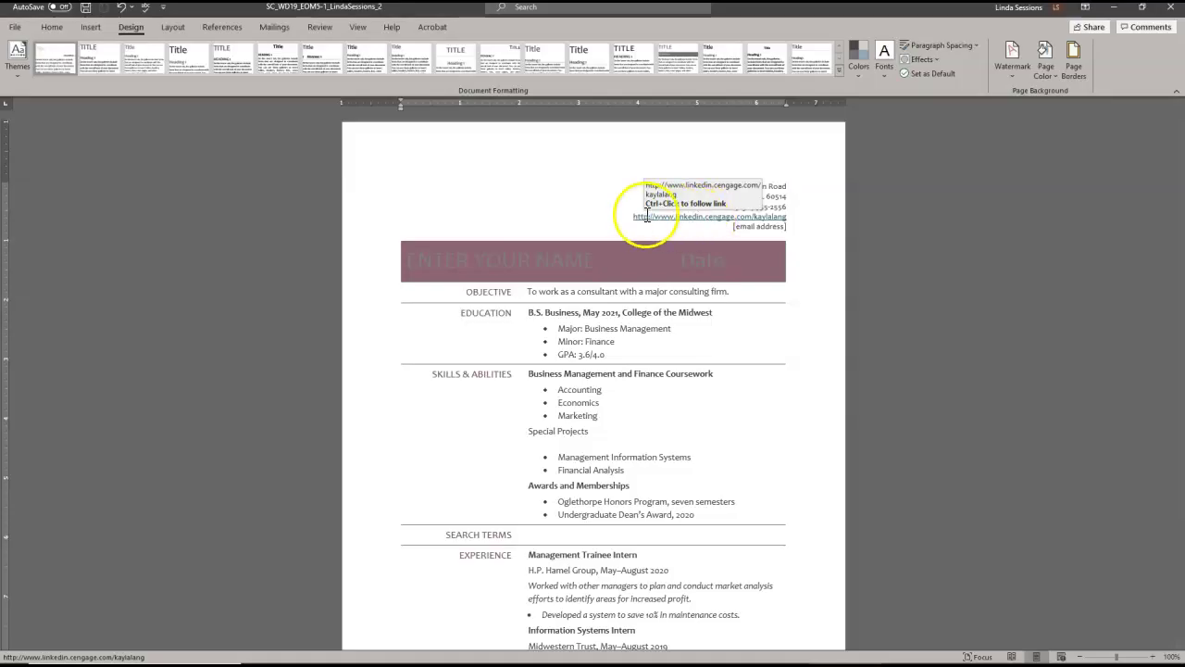
# - Select the LinkedIn web address, open its hyperlink editor via Insert > Link, and cancel without changes
pyautogui.moveTo(634, 217); pyautogui.dragTo(786, 217)
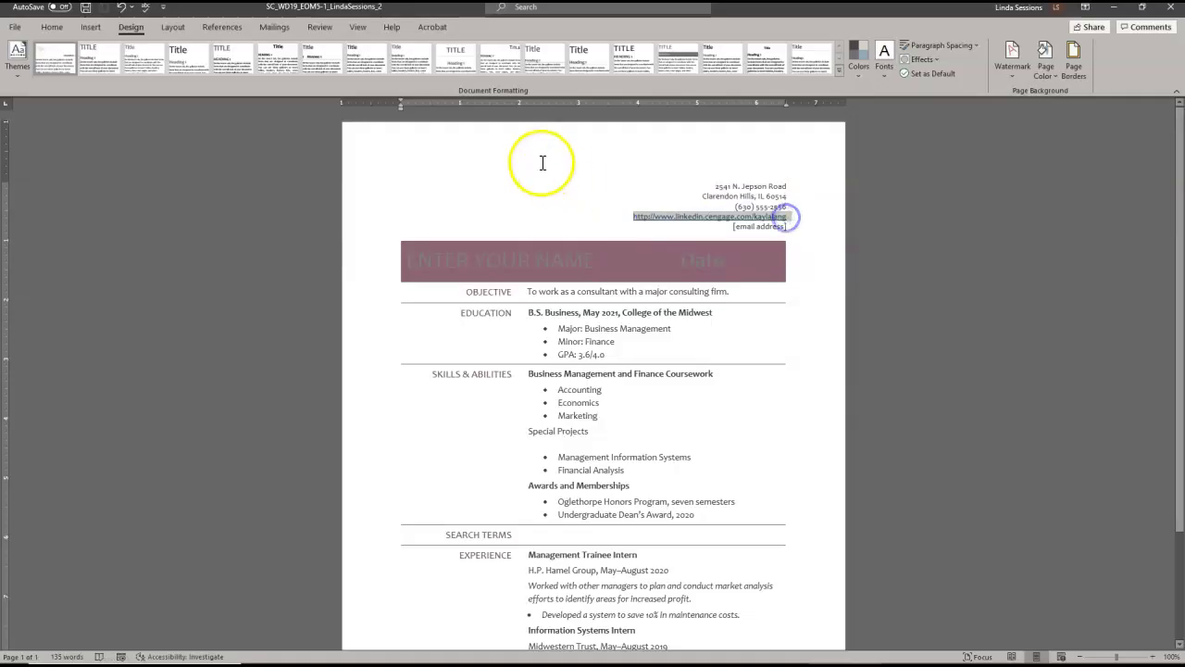
pyautogui.click(90, 27)
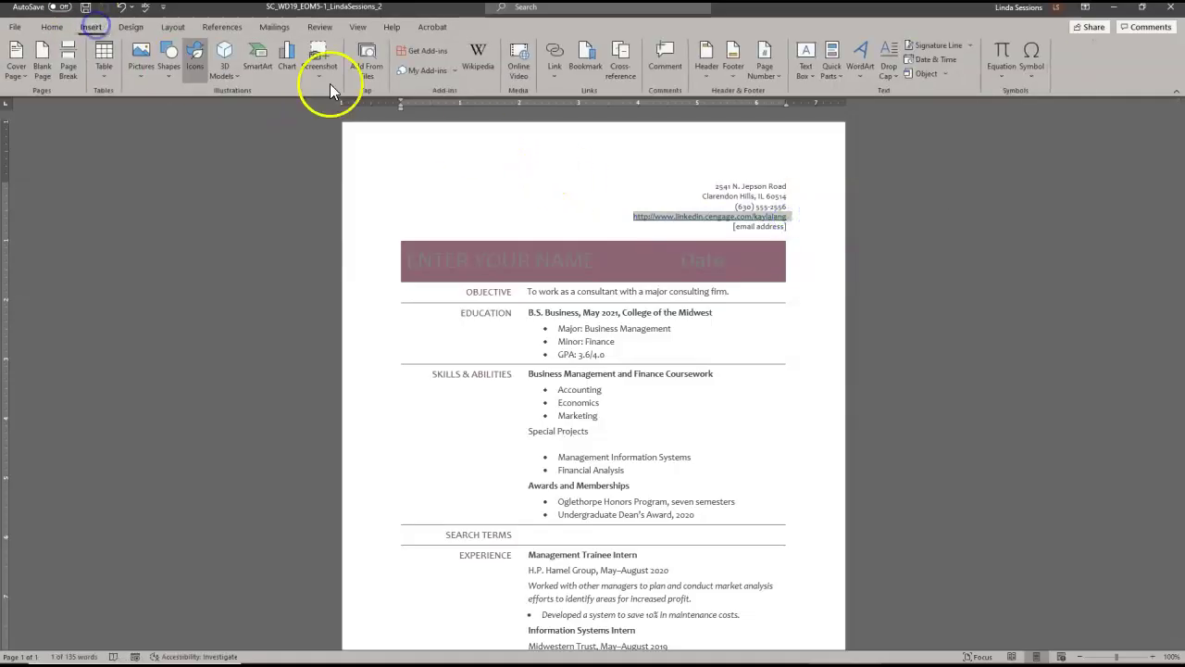
pyautogui.click(552, 78)
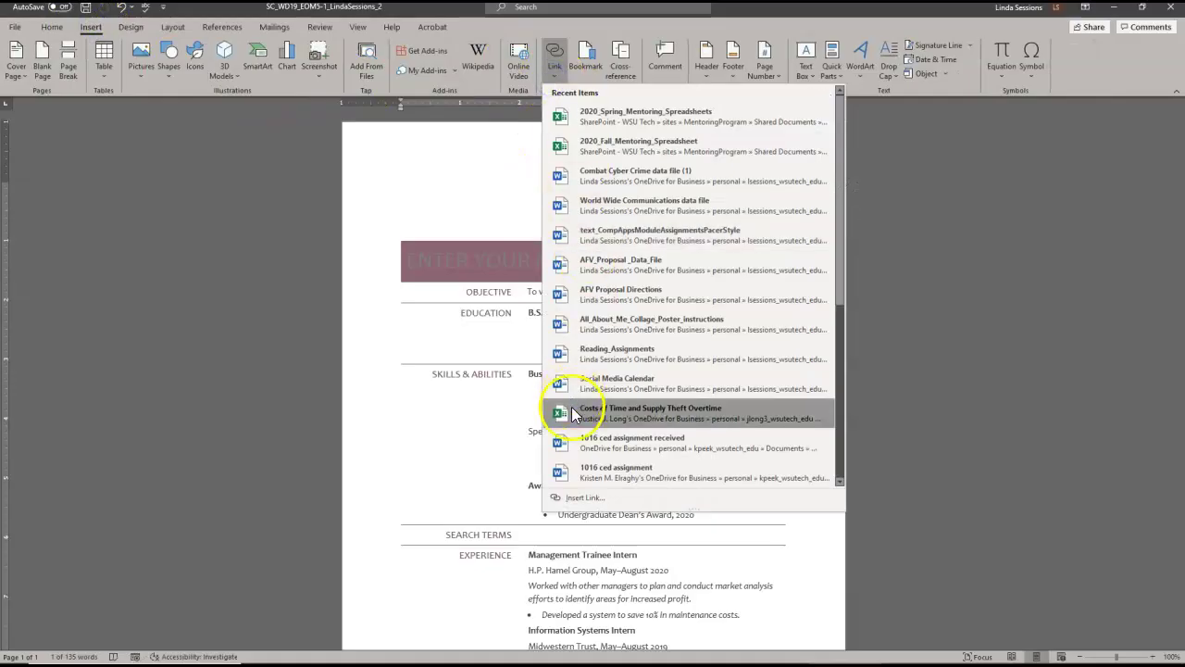
pyautogui.click(584, 497)
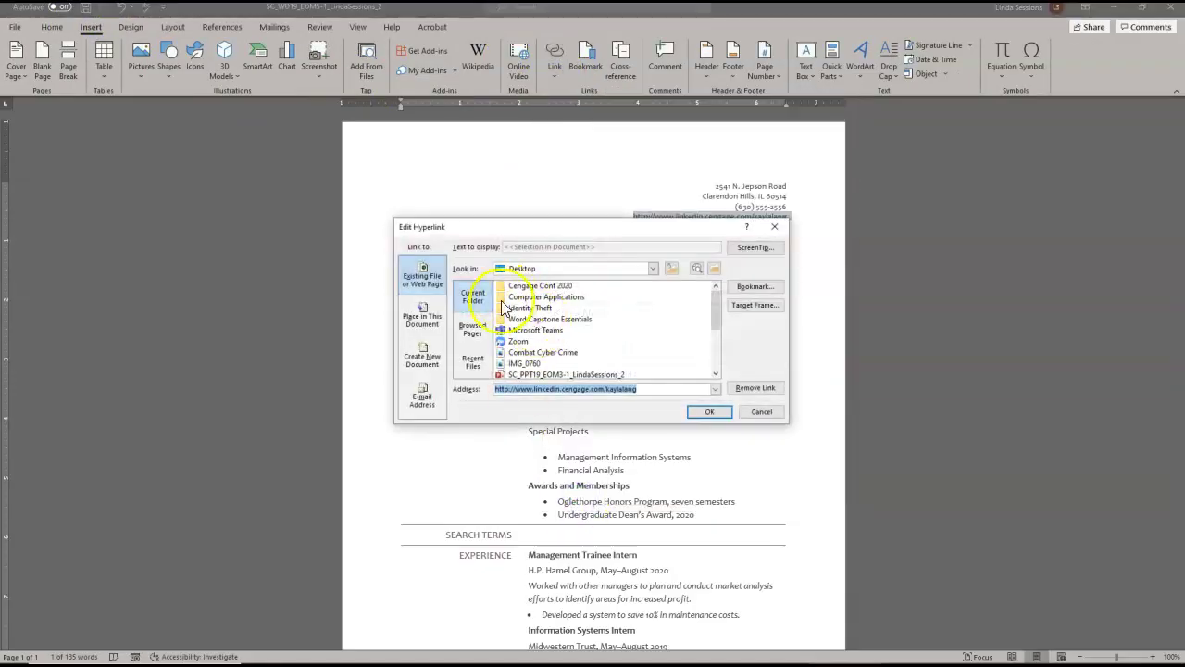
pyautogui.click(582, 251)
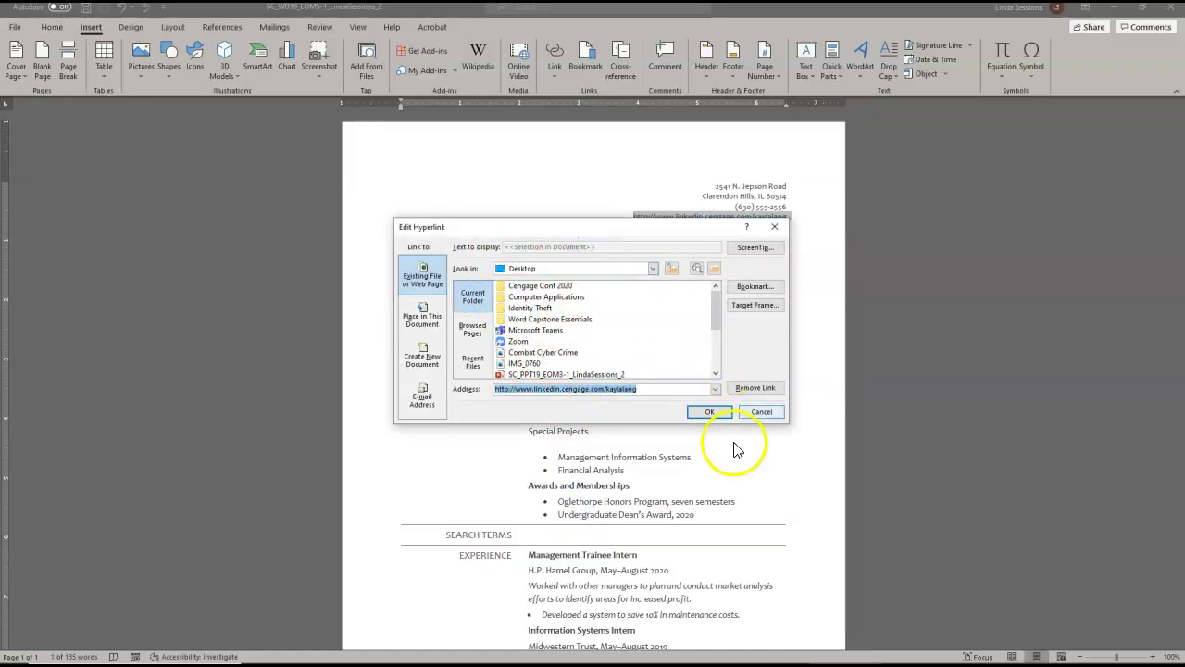
pyautogui.click(756, 414)
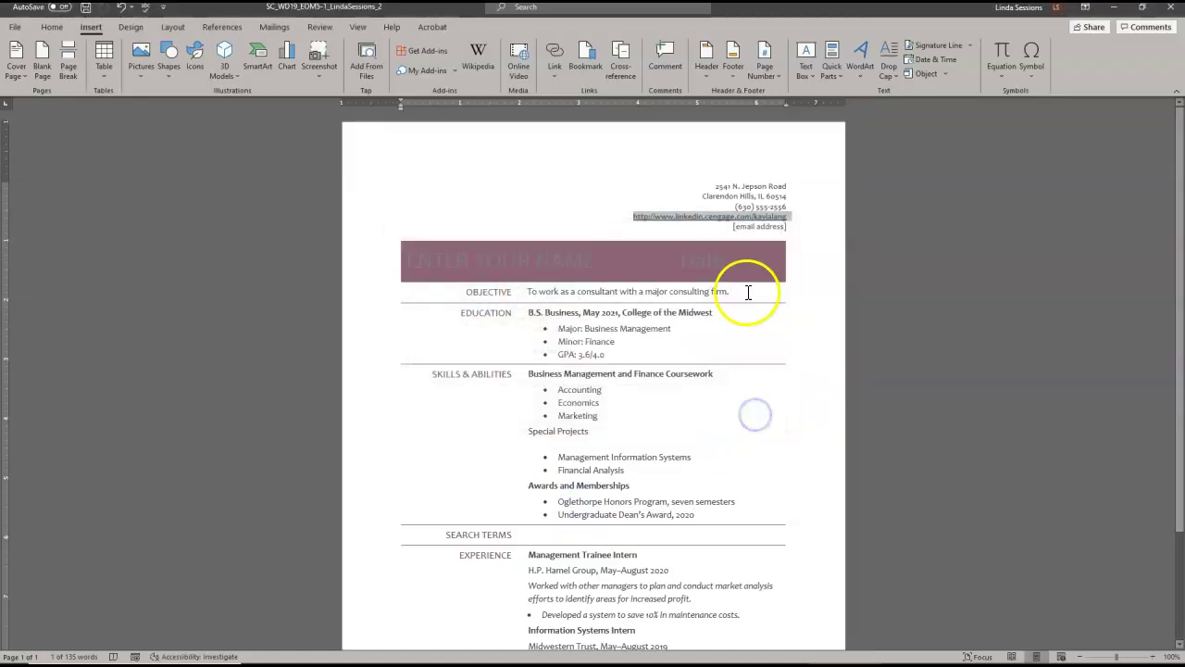
pyautogui.click(637, 185)
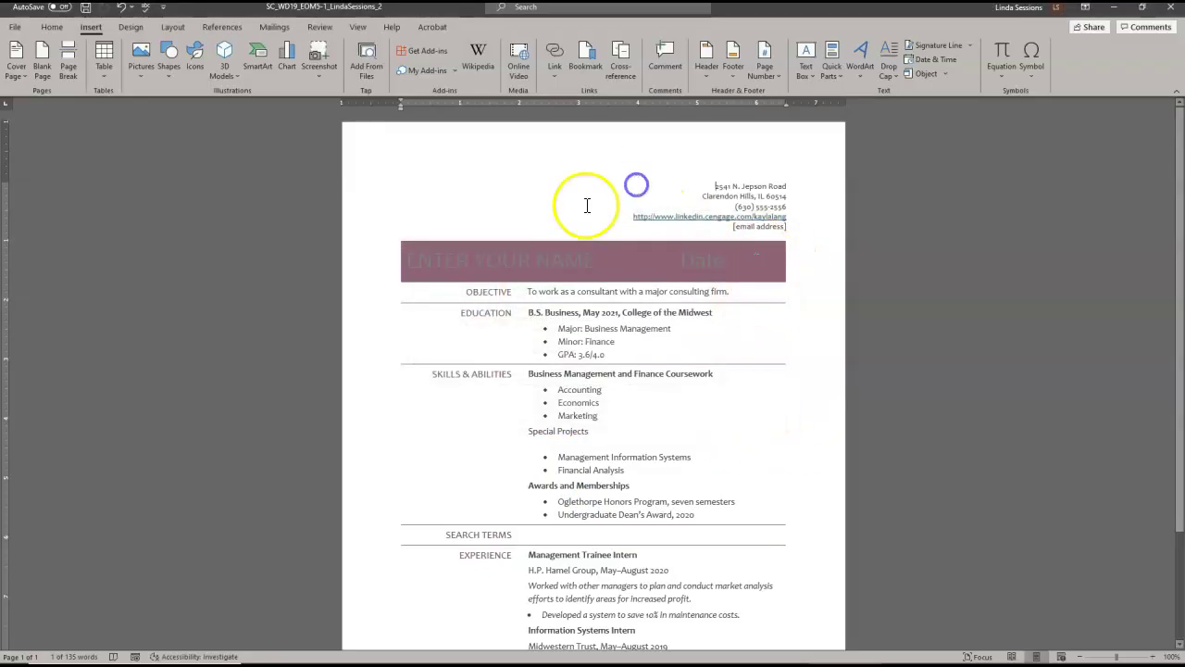
pyautogui.click(633, 217)
pyautogui.rightClick(635, 218)
pyautogui.click(632, 220)
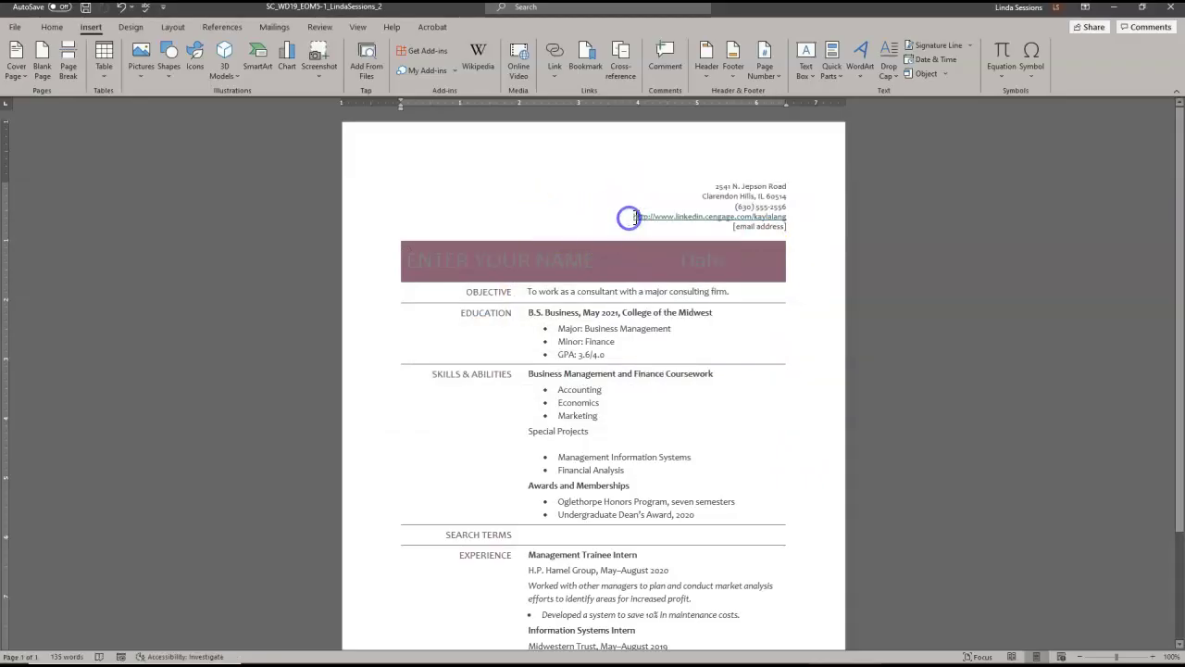
pyautogui.rightClick(632, 220)
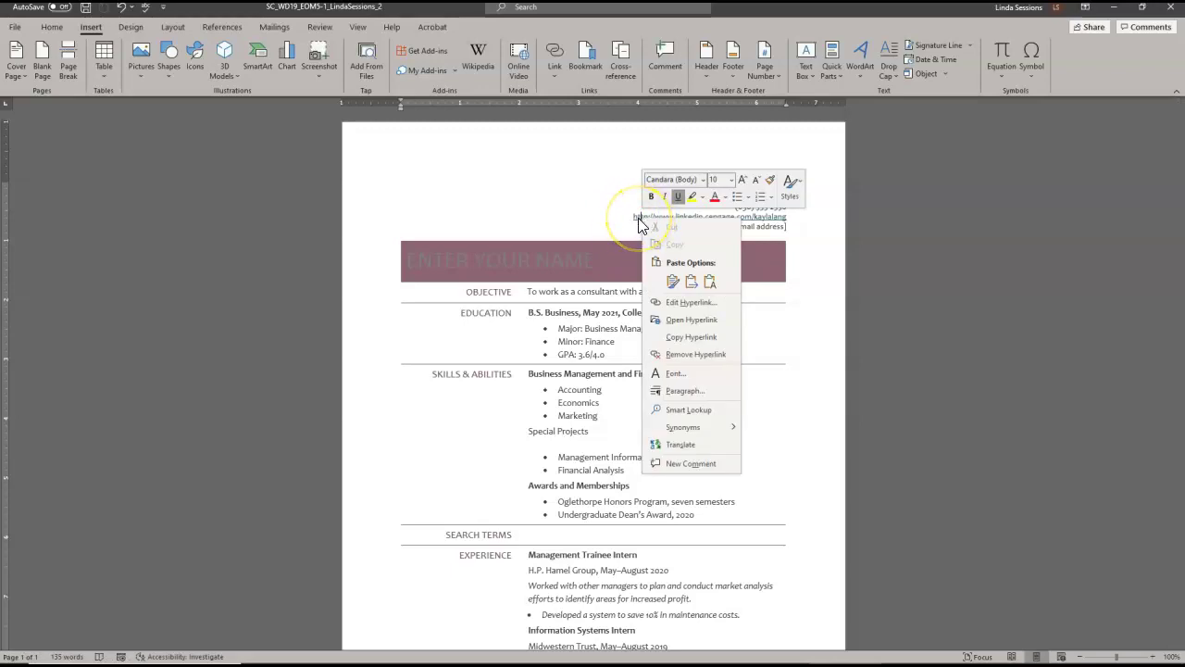
pyautogui.click(666, 304)
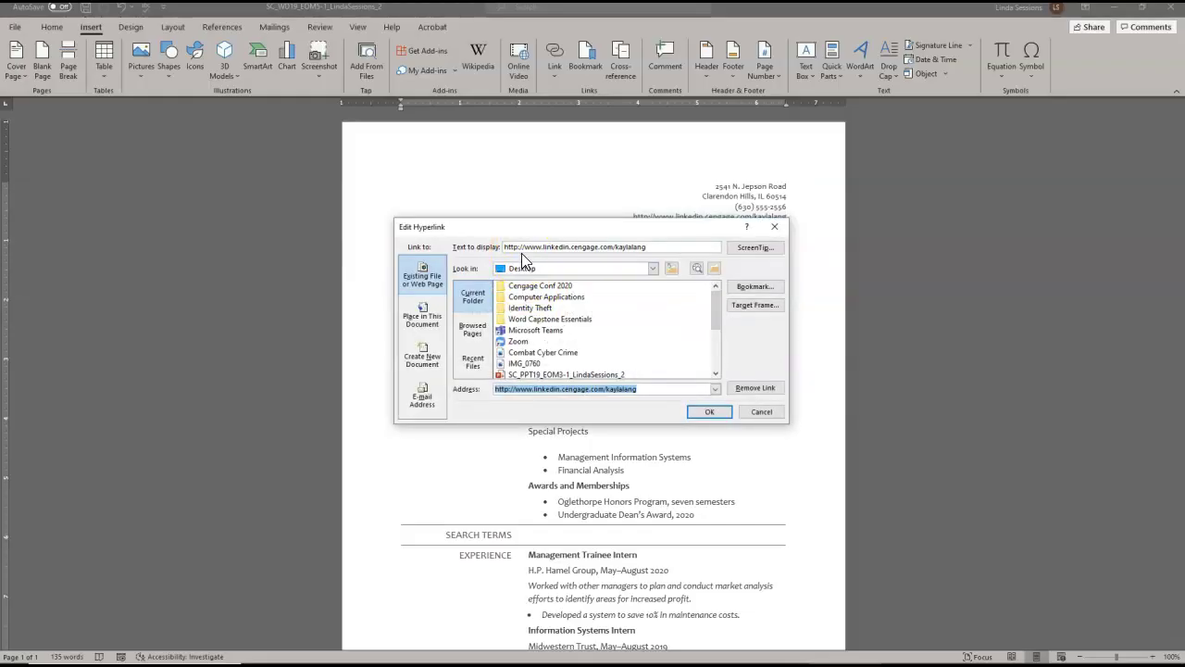
pyautogui.click(541, 246)
pyautogui.moveTo(542, 246); pyautogui.dragTo(521, 246)
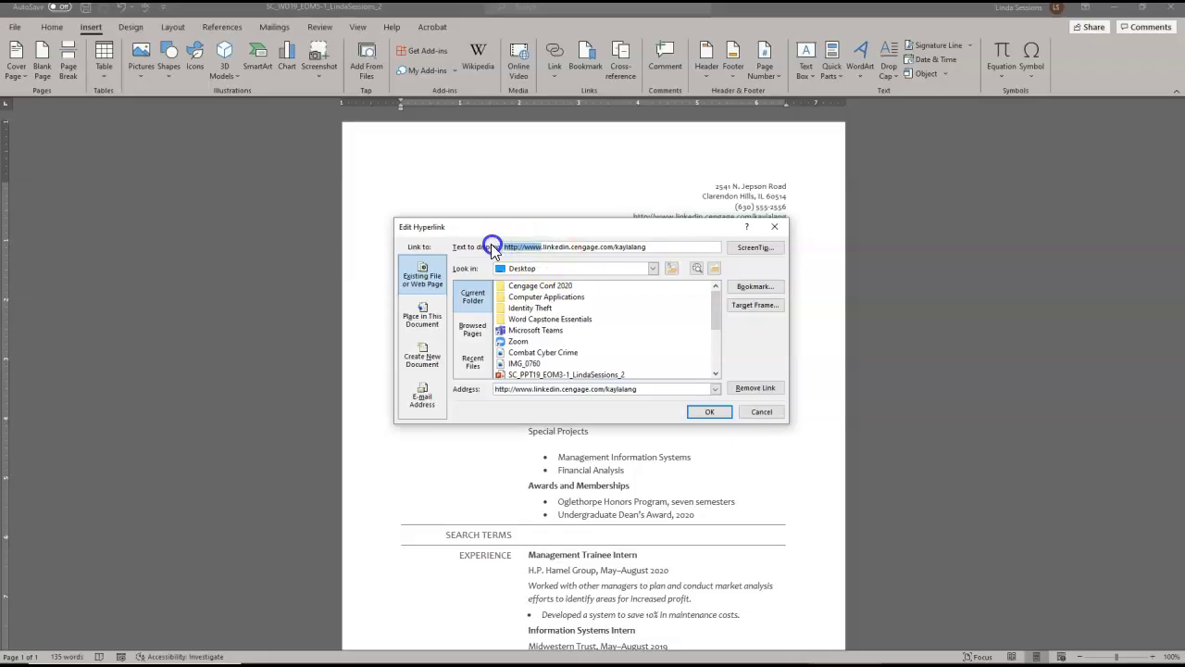
pyautogui.press('Delete')
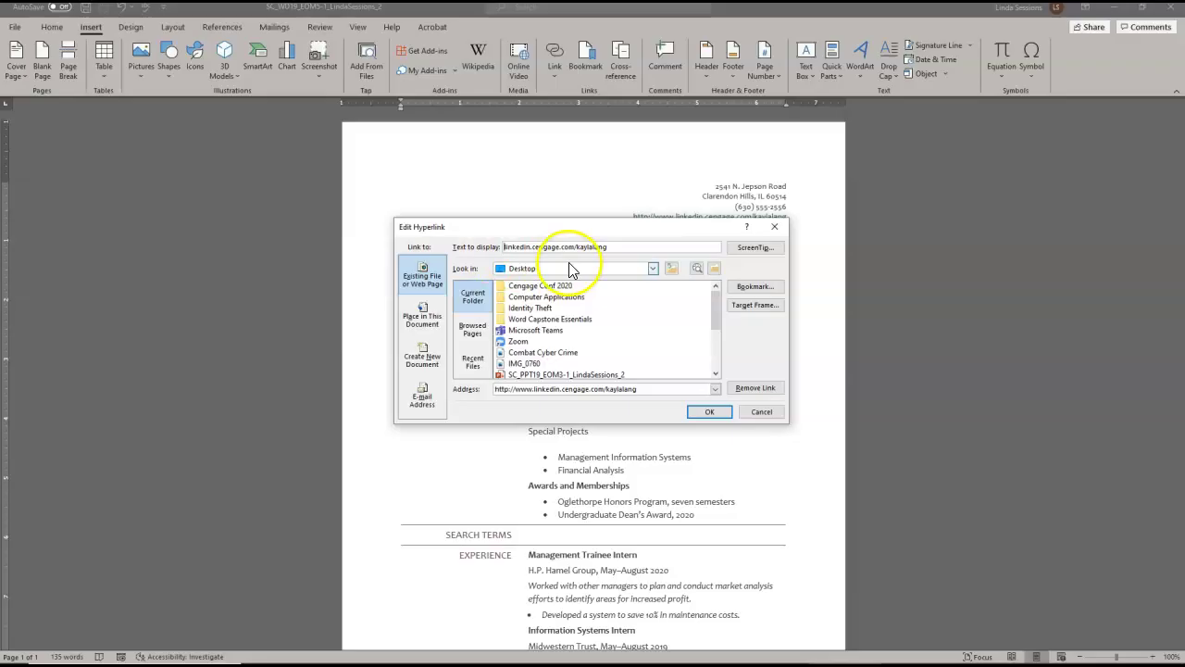
# - Set the LinkedIn link's ScreenTip to 'LinkedIn page for' followed by the applicant's name
pyautogui.click(755, 252)
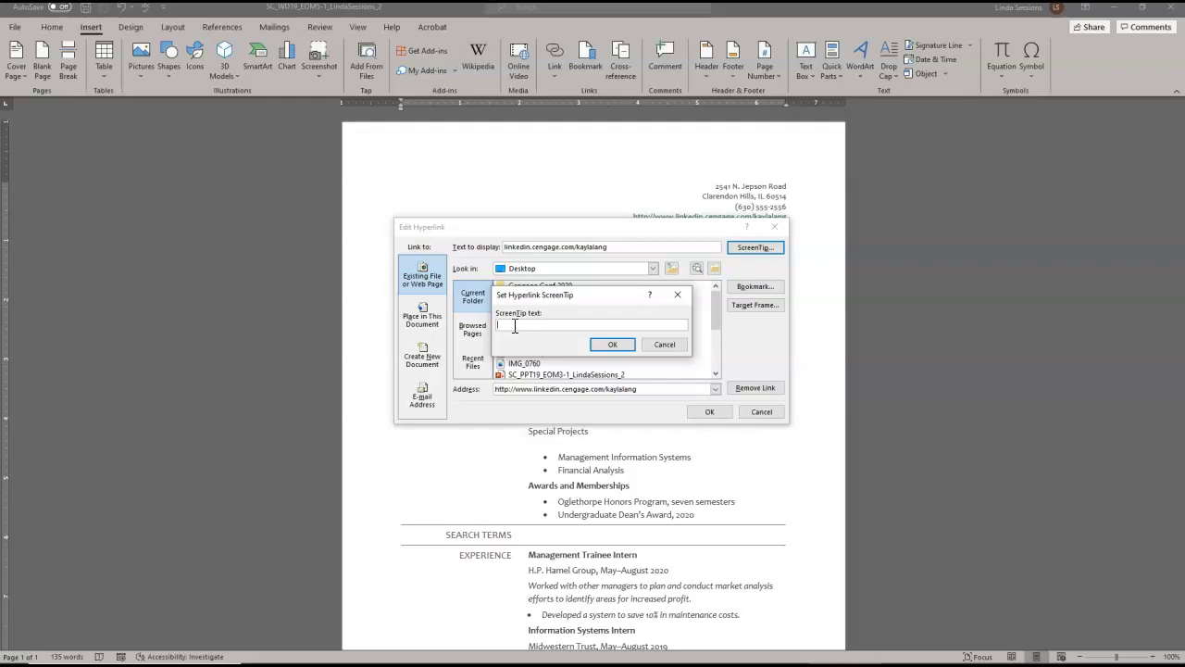
pyautogui.write('LinedIn')
pyautogui.press('BackSpace')
pyautogui.press('BackSpace')
pyautogui.press('Delete')
pyautogui.write('k')
pyautogui.press('Delete')
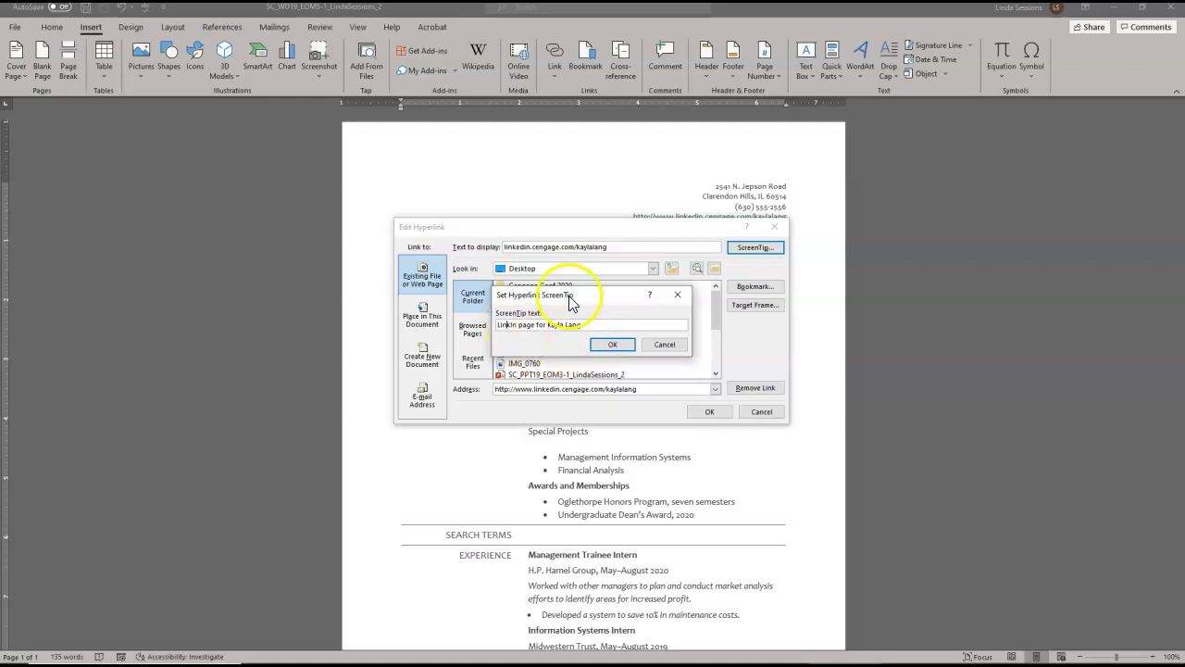
pyautogui.doubleClick(515, 324)
pyautogui.press('Delete')
pyautogui.write('LinkedI')
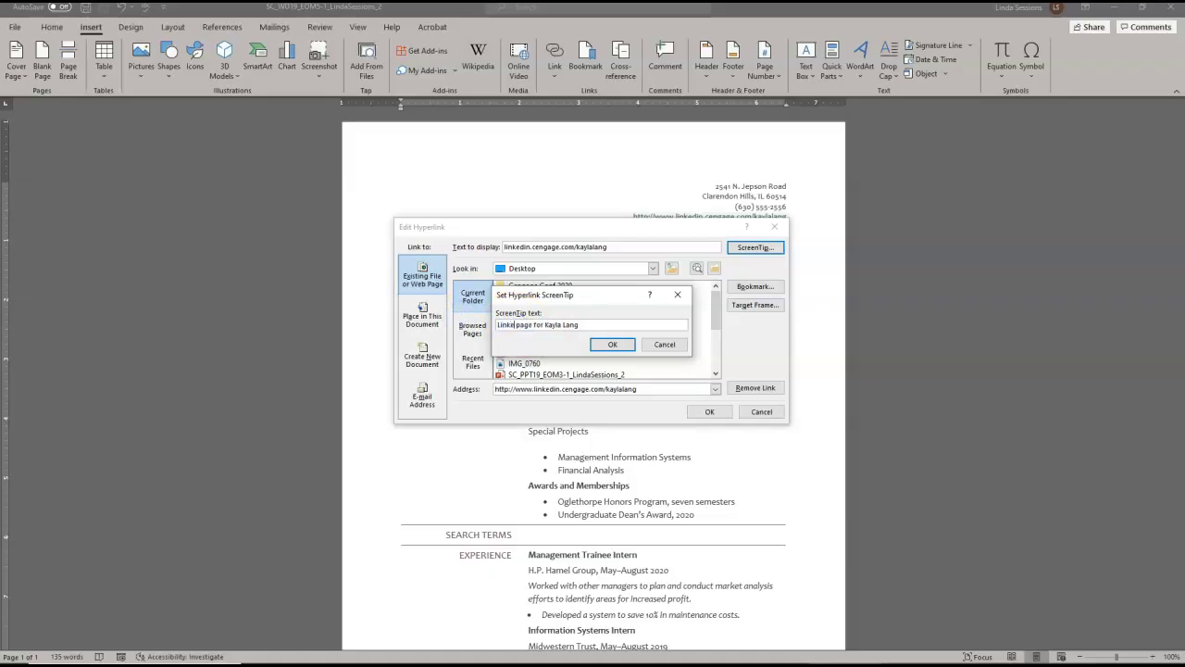
pyautogui.write('n')
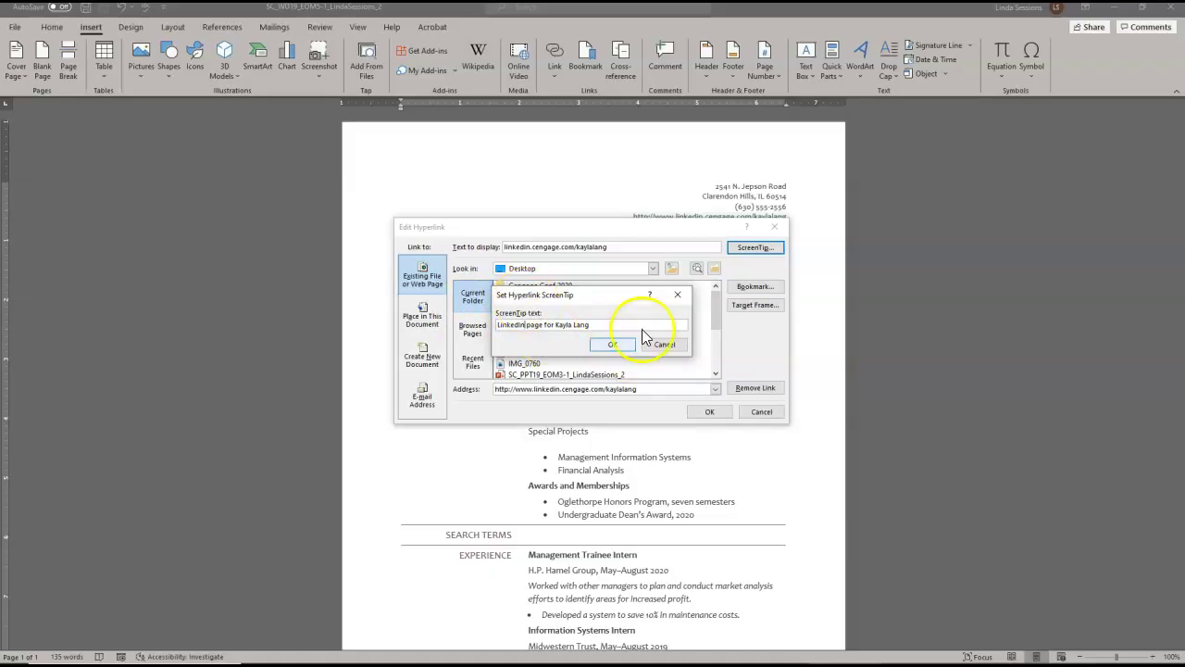
pyautogui.click(613, 344)
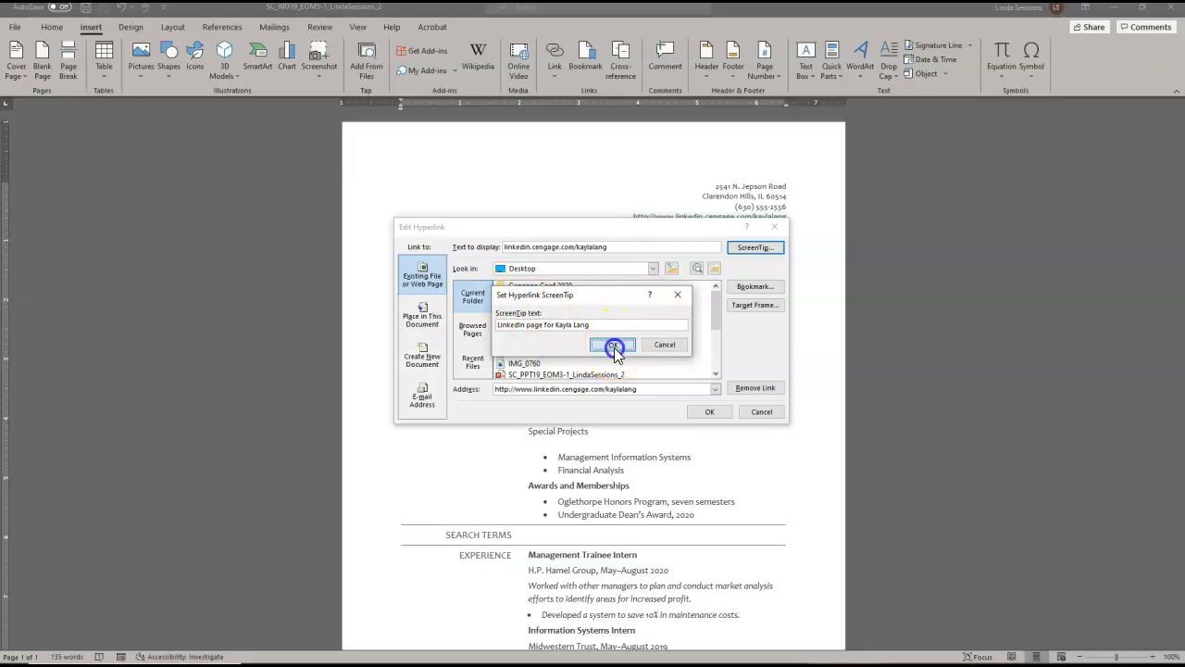
# - Confirm the LinkedIn hyperlink edit and delete the [email address] placeholder line
pyautogui.click(708, 413)
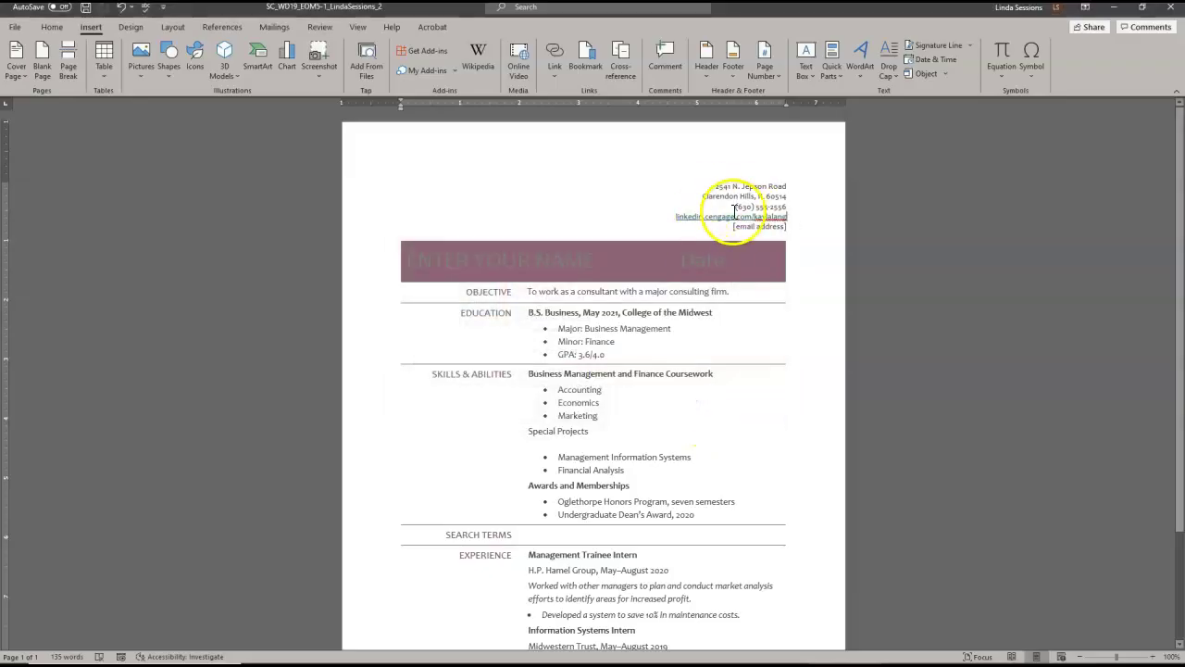
pyautogui.moveTo(685, 216)
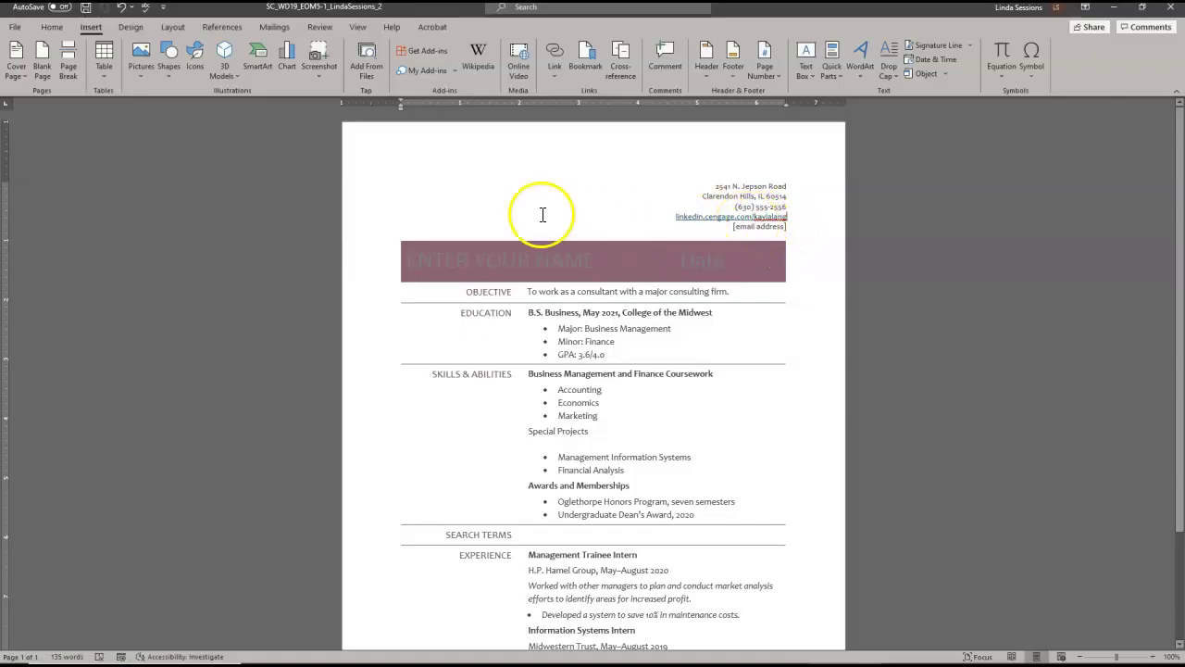
pyautogui.click(351, 237)
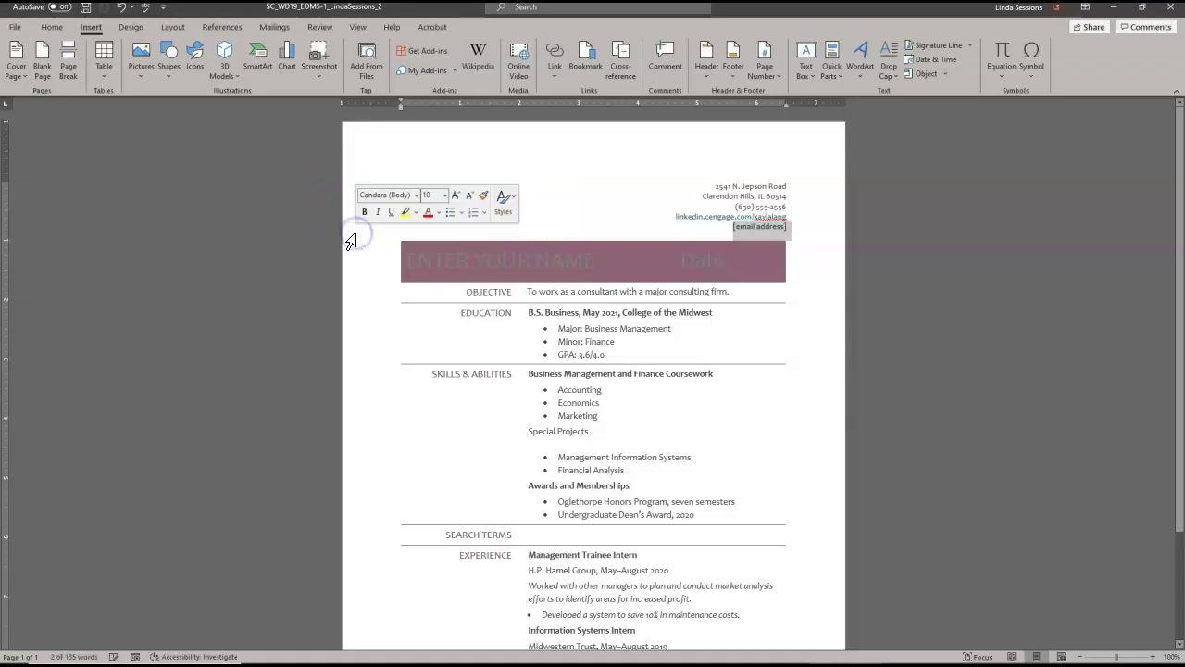
pyautogui.press('Delete')
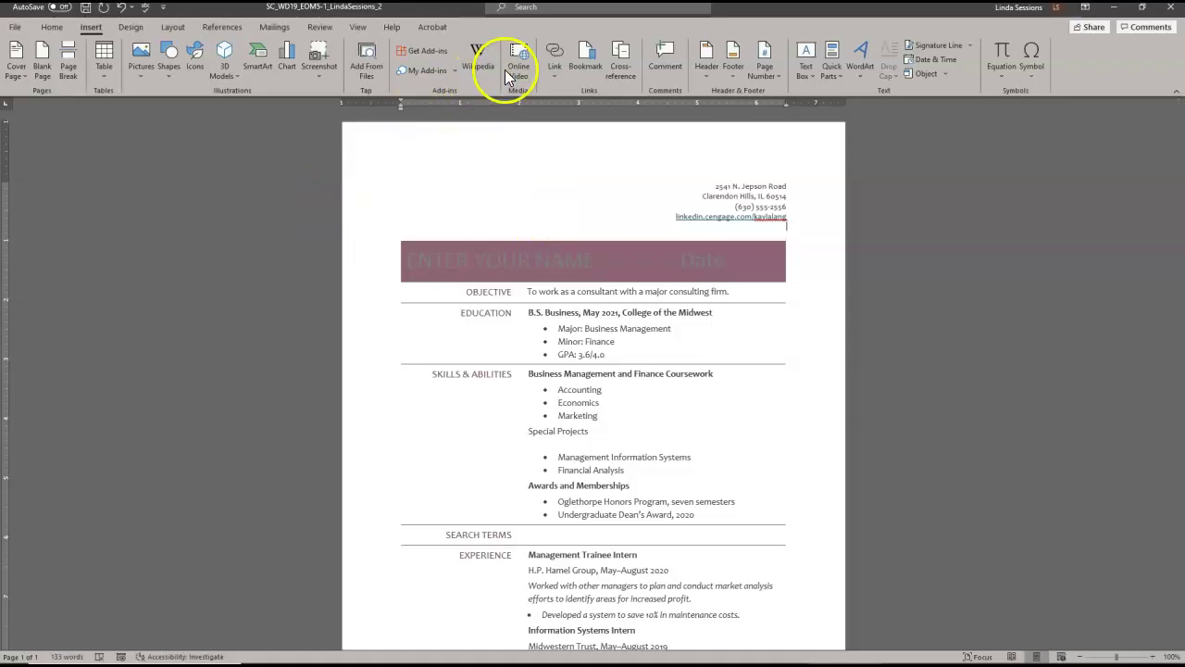
# - Insert a hyperlink displaying the applicant's e-mail address, with that same address as its target
pyautogui.click(548, 80)
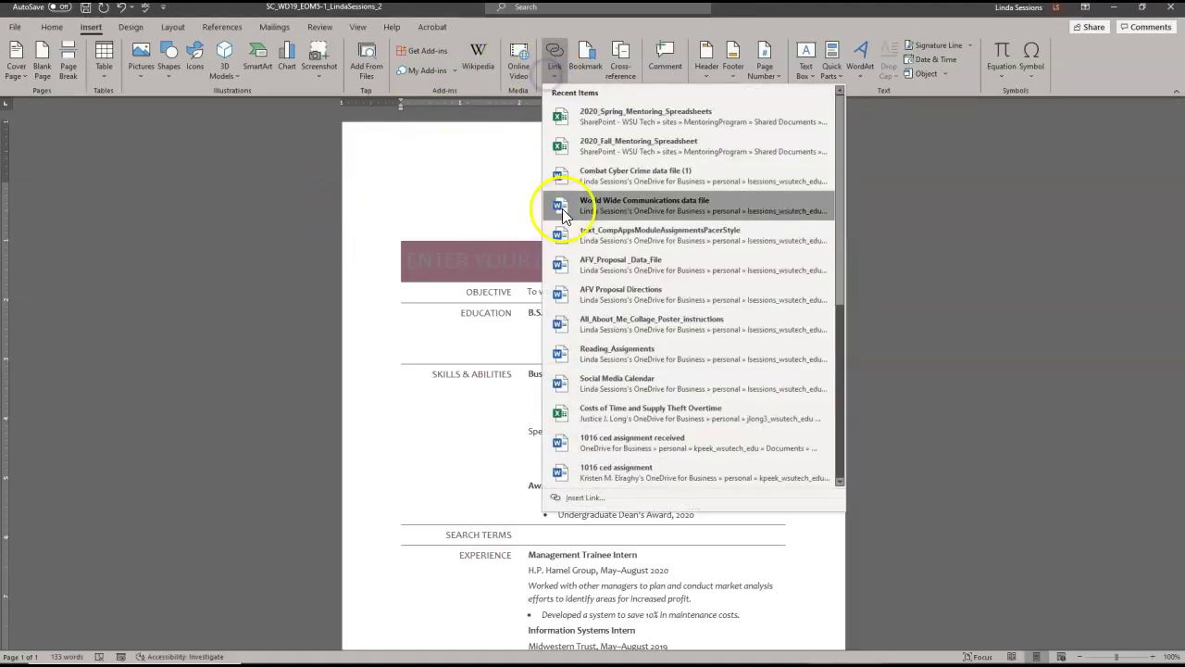
pyautogui.click(590, 495)
pyautogui.click(516, 245)
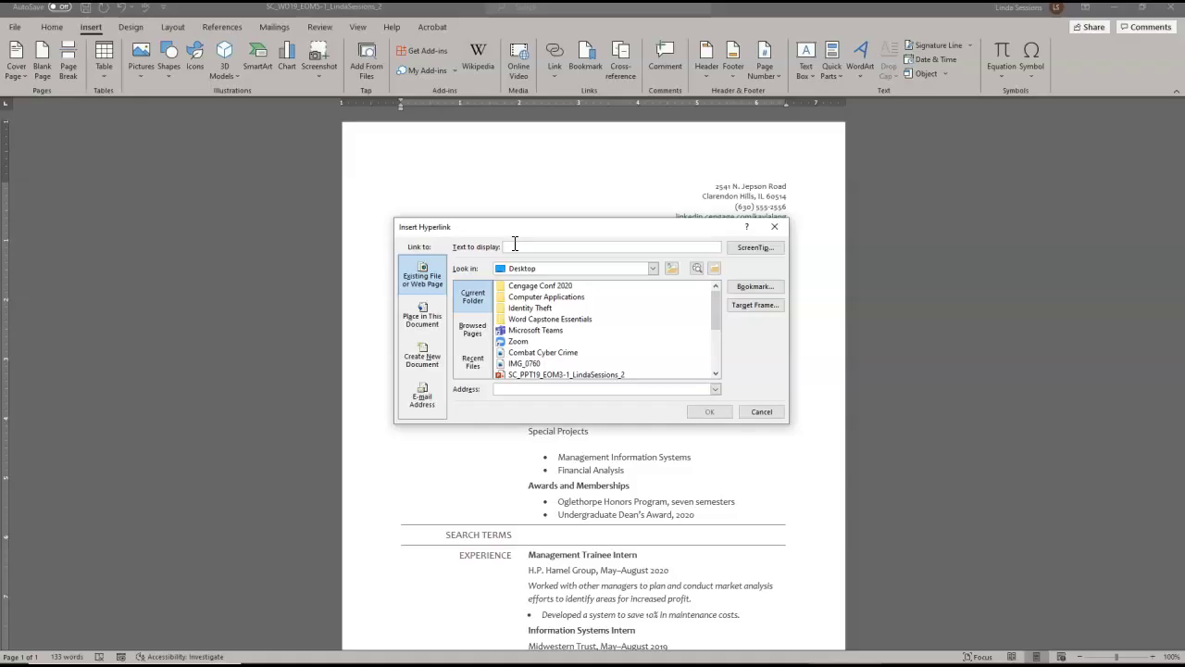
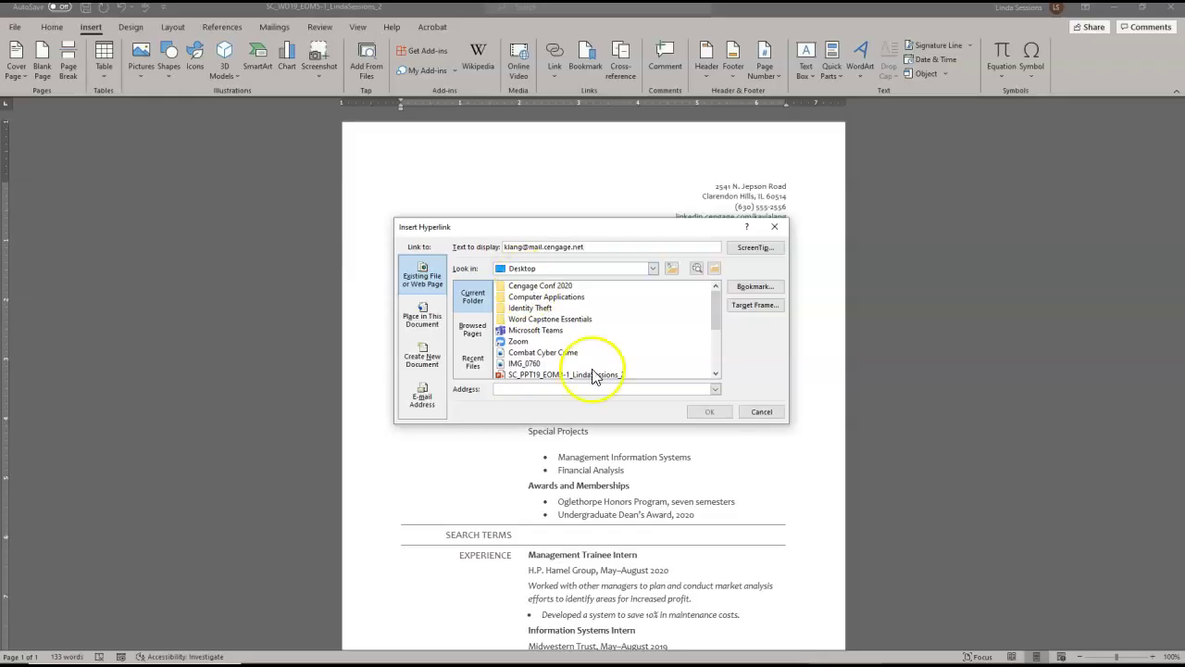
pyautogui.click(543, 389)
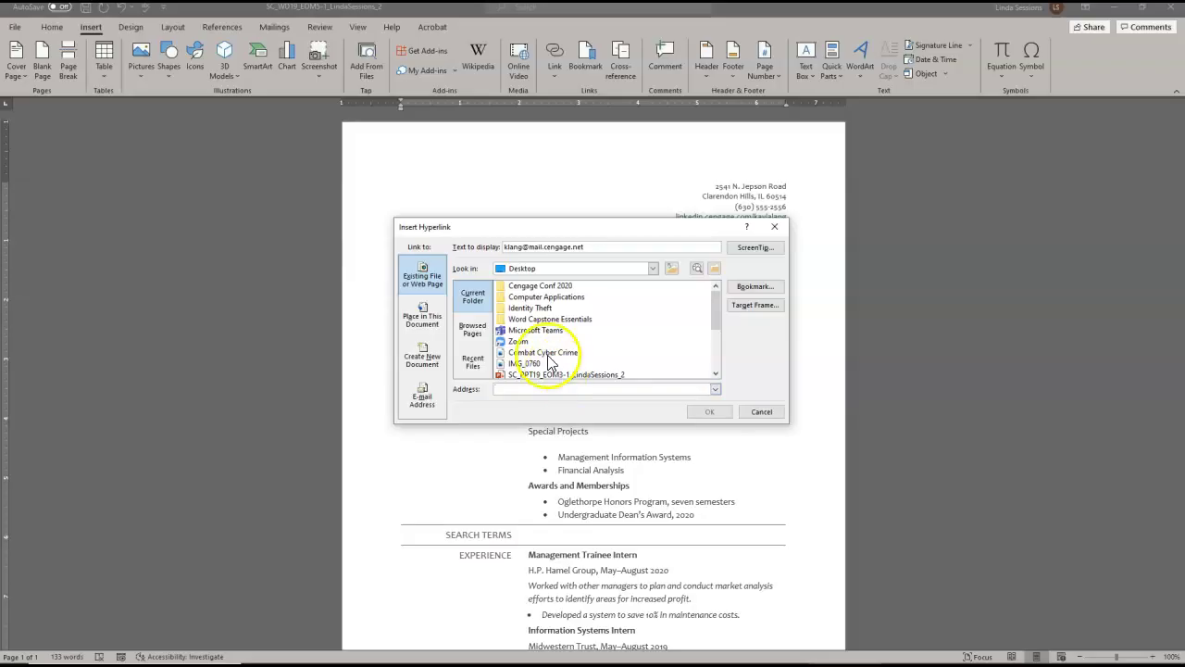
pyautogui.moveTo(582, 246); pyautogui.dragTo(502, 232)
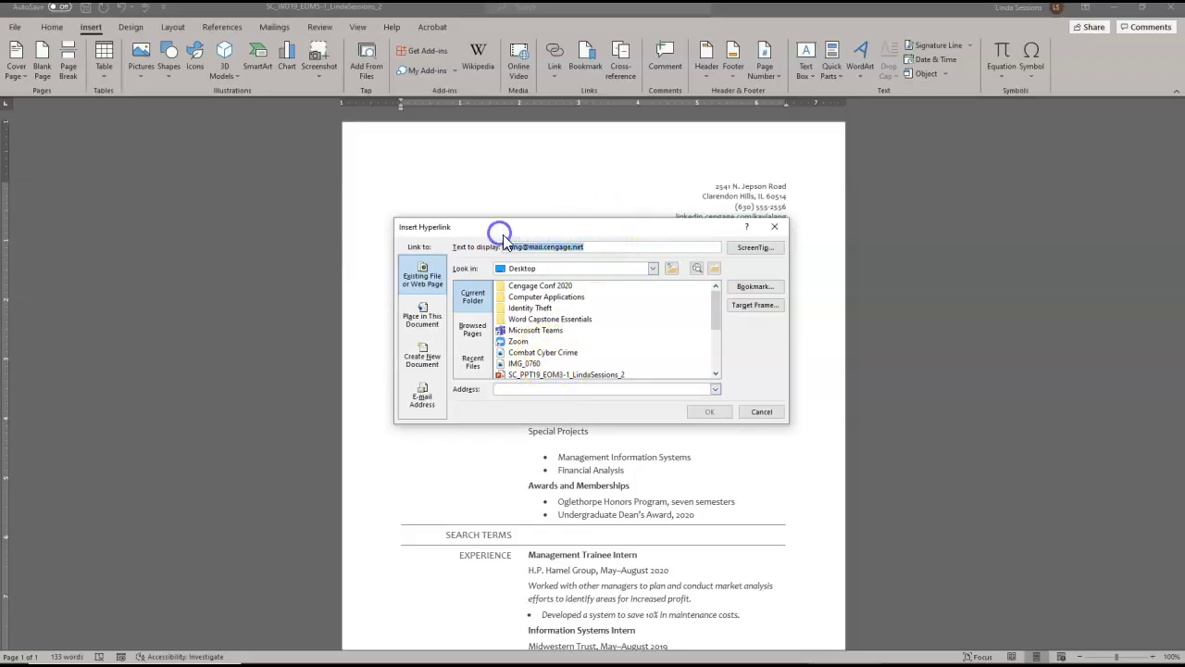
pyautogui.click(517, 388)
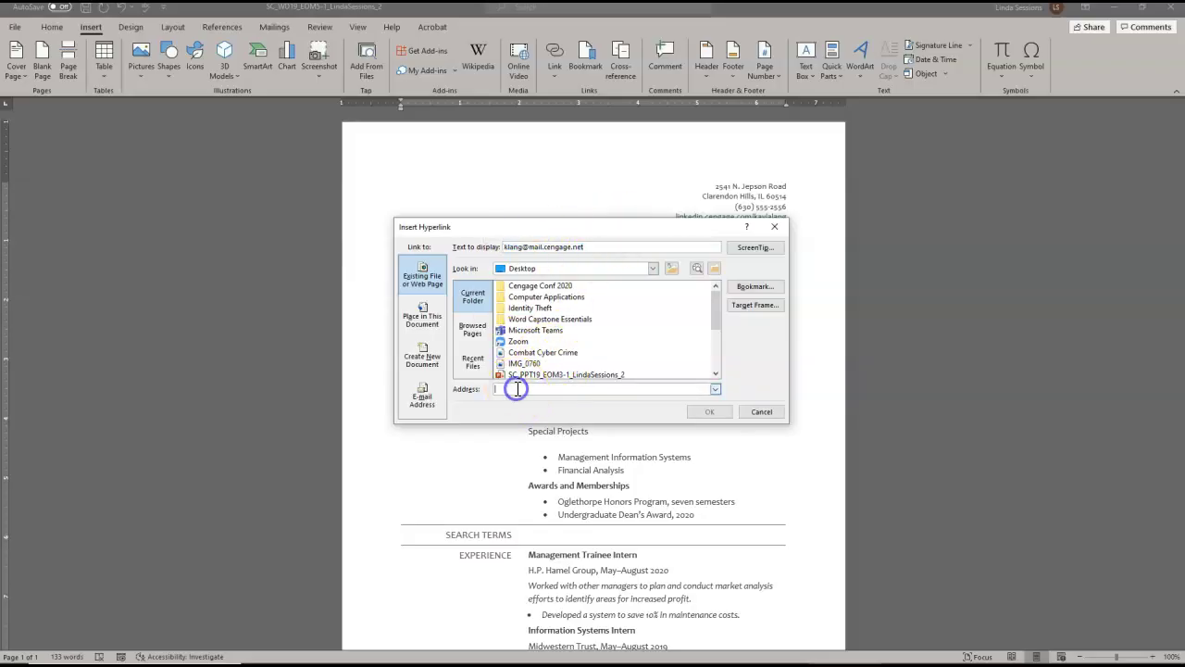
pyautogui.hotkey('ctrl', 'v')
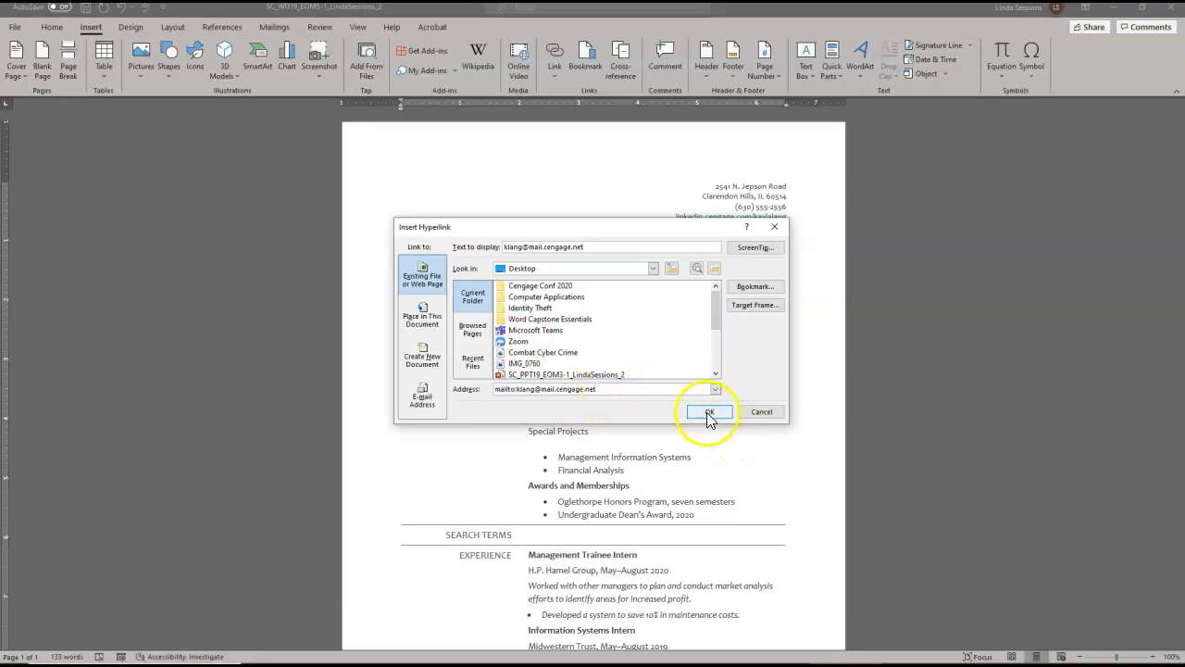
pyautogui.click(706, 411)
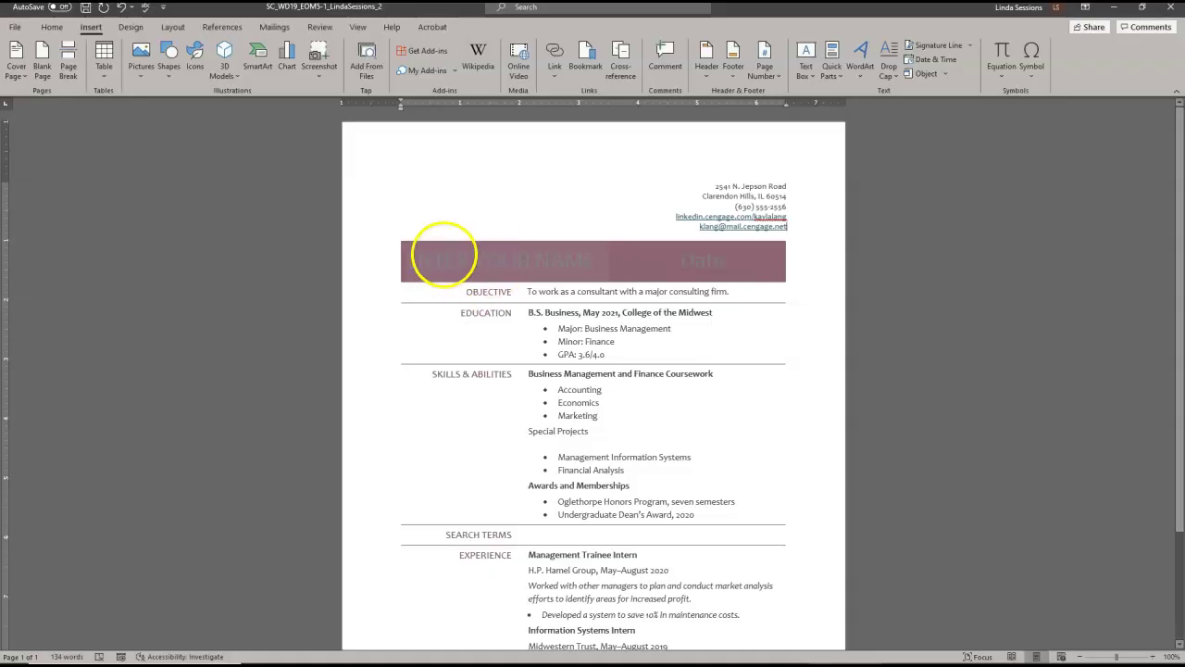
# - Replace the banner's name placeholder with the applicant's full name and delete the Date placeholder
pyautogui.click(429, 262)
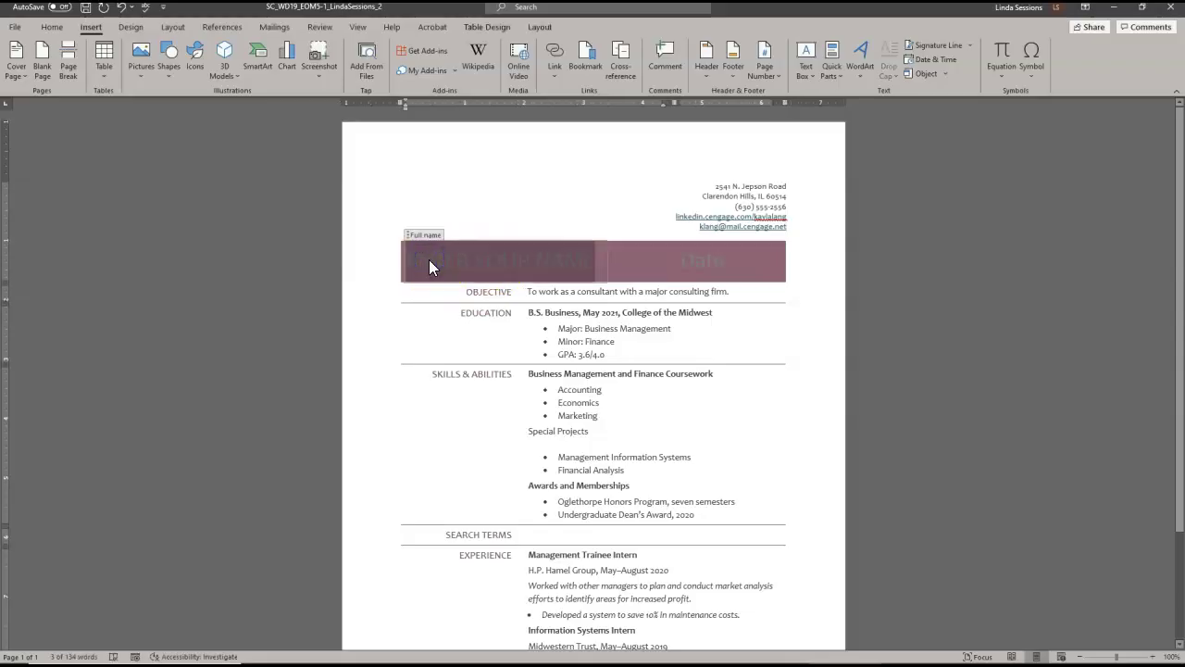
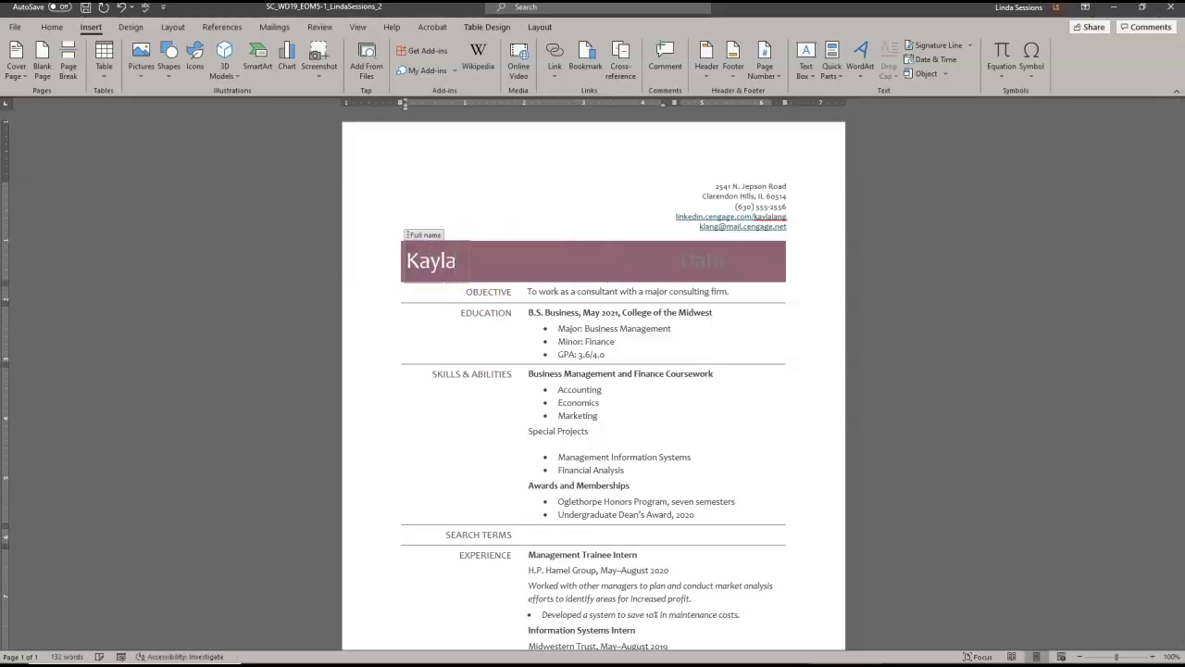
pyautogui.click(693, 266)
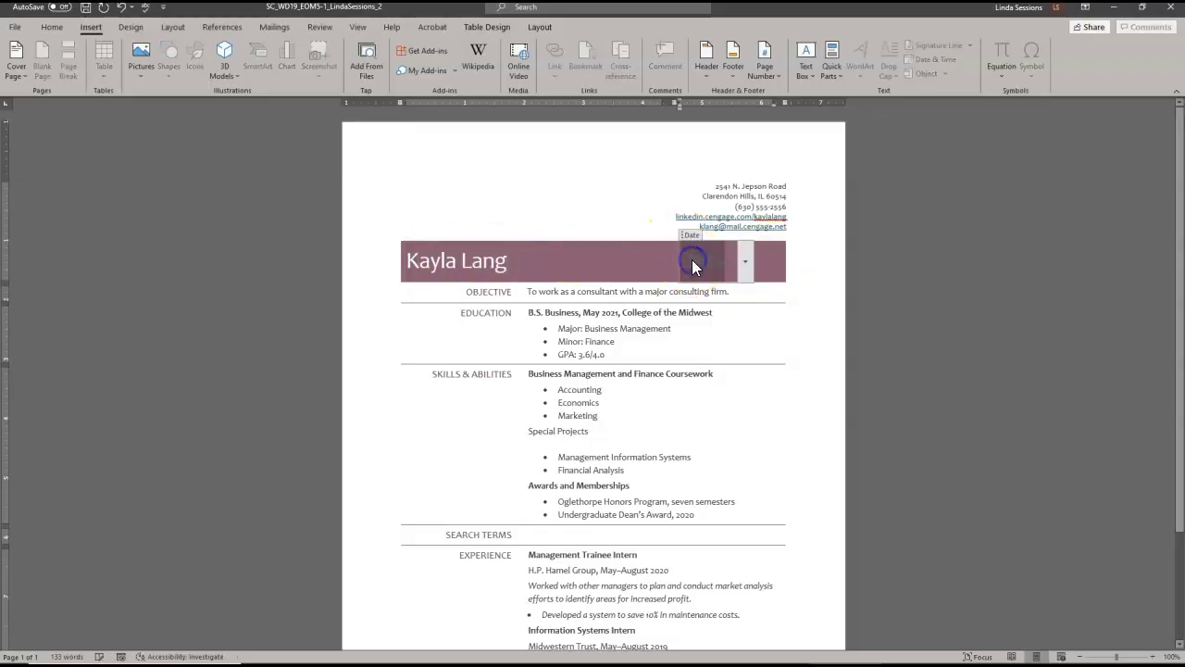
pyautogui.press('Delete')
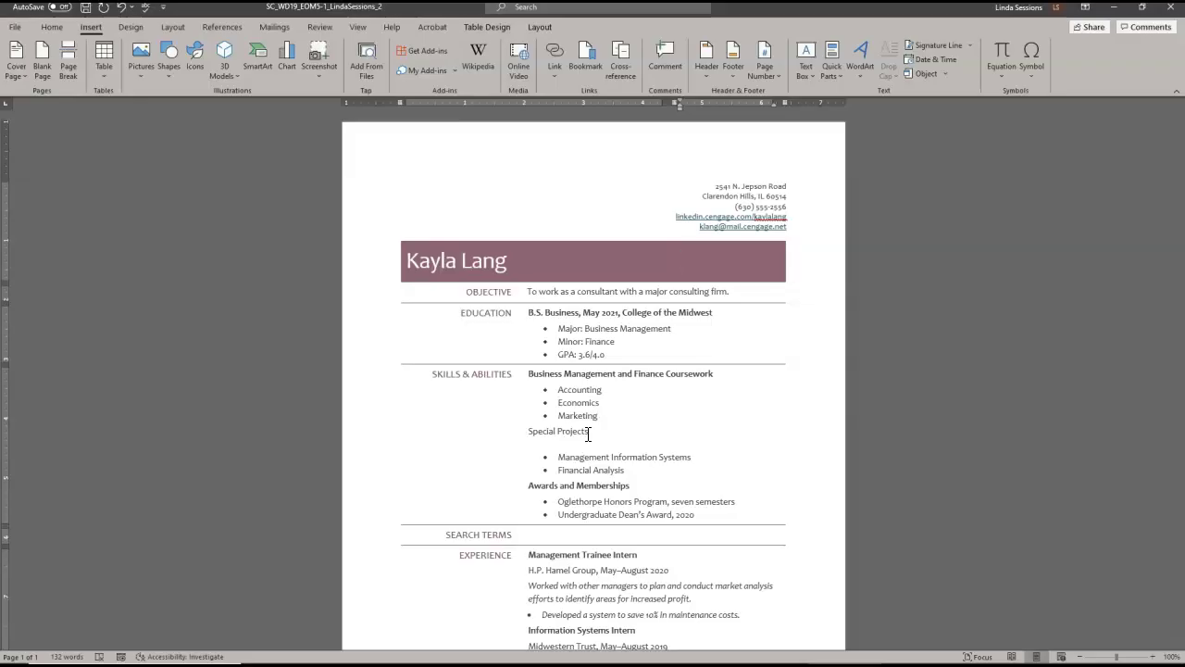
# - Create a new style named ListHead from the coursework heading's formatting
pyautogui.click(543, 374)
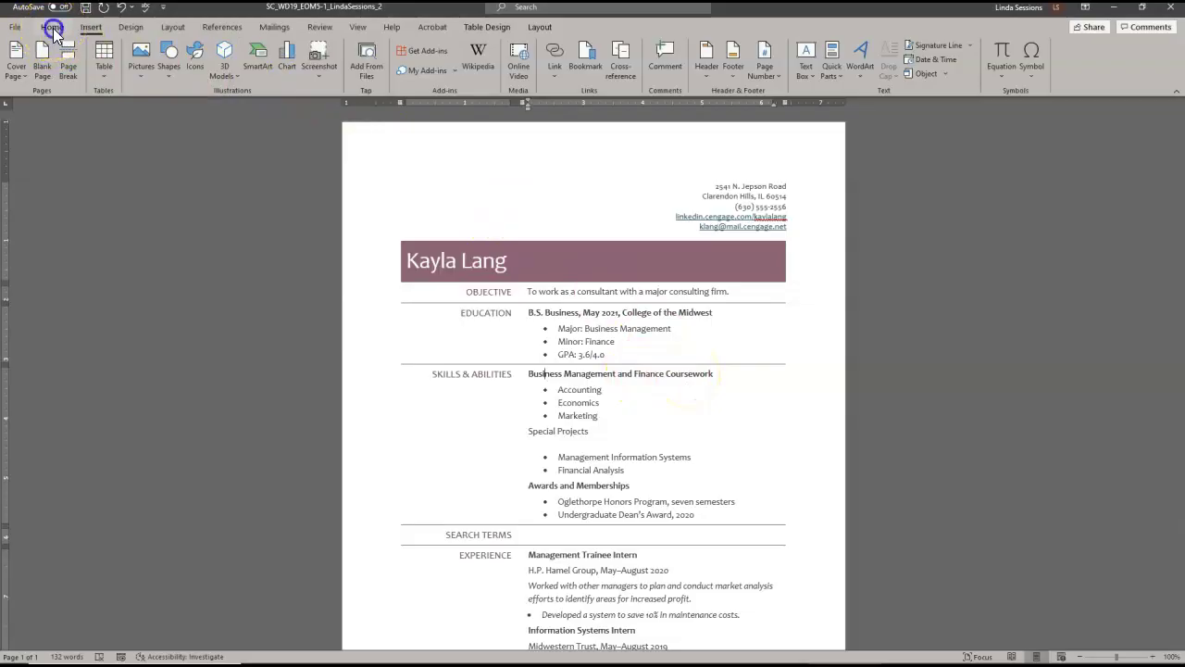
pyautogui.click(52, 27)
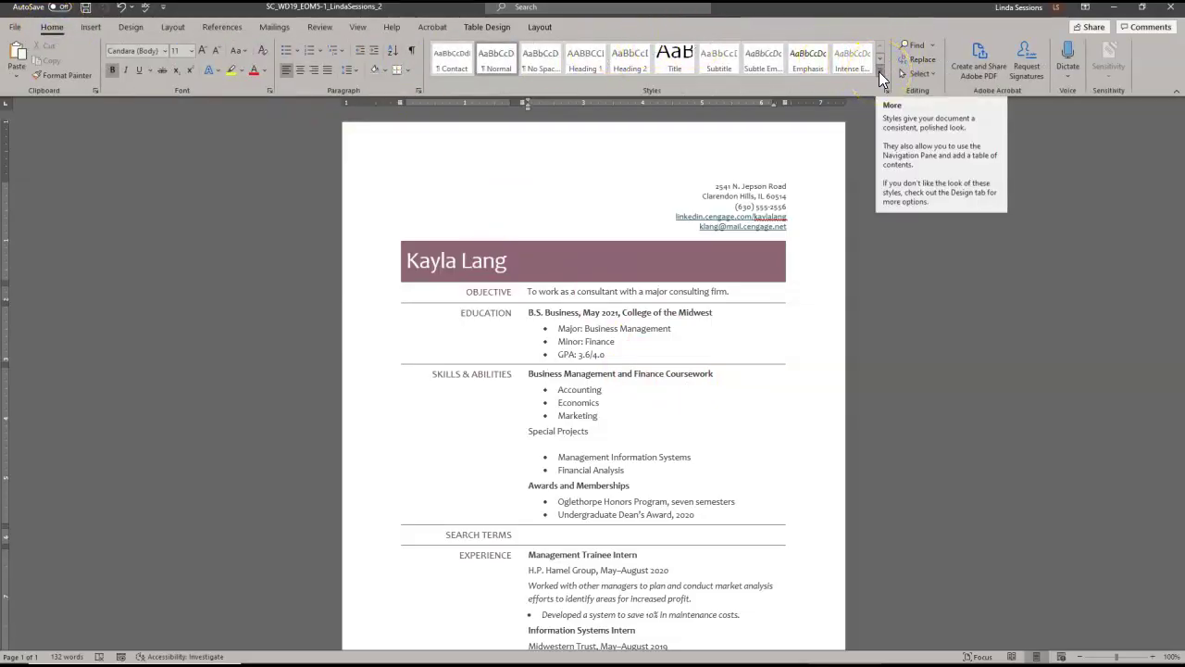
pyautogui.click(879, 74)
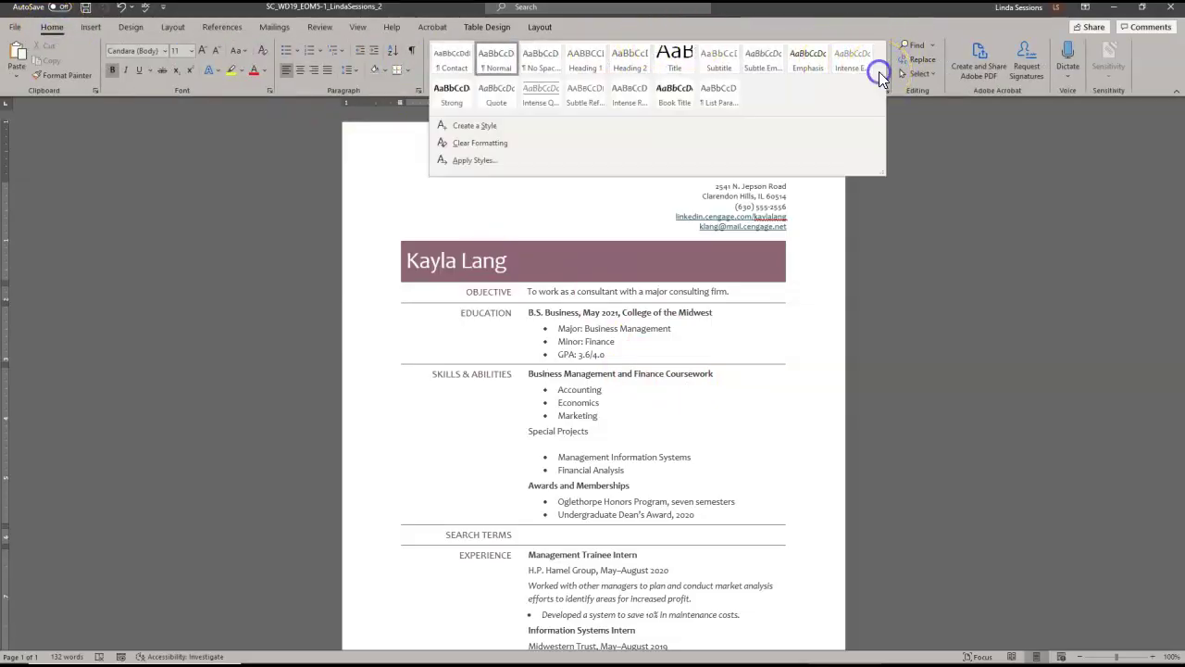
pyautogui.click(497, 125)
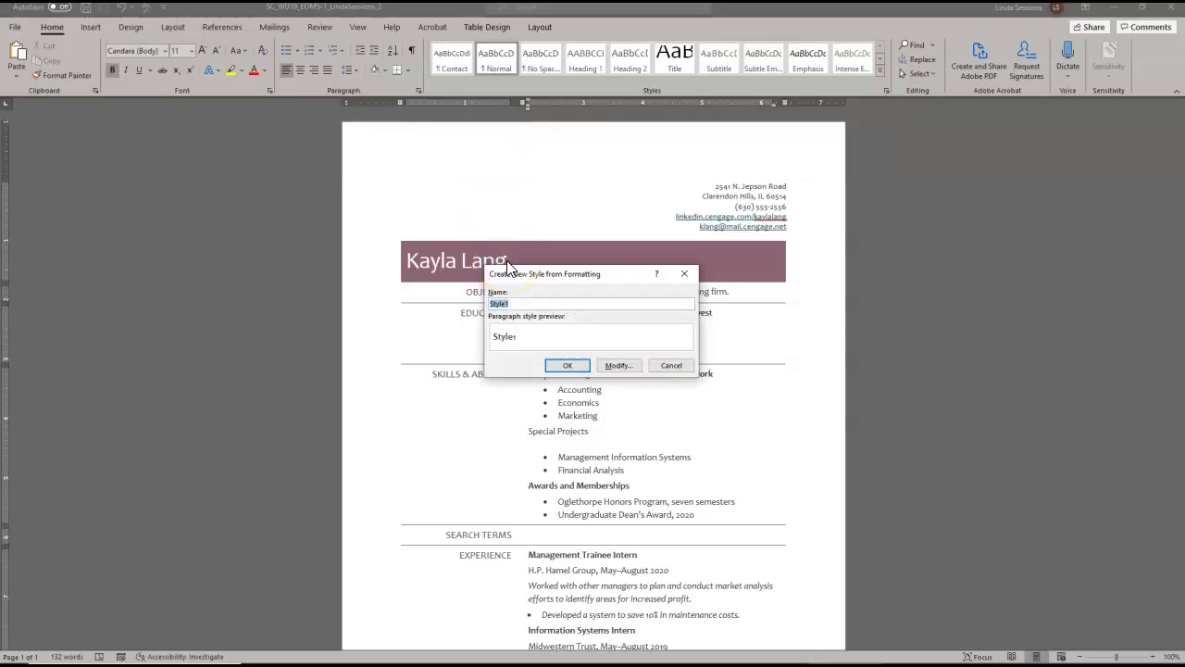
pyautogui.write('ListHead')
pyautogui.click(568, 367)
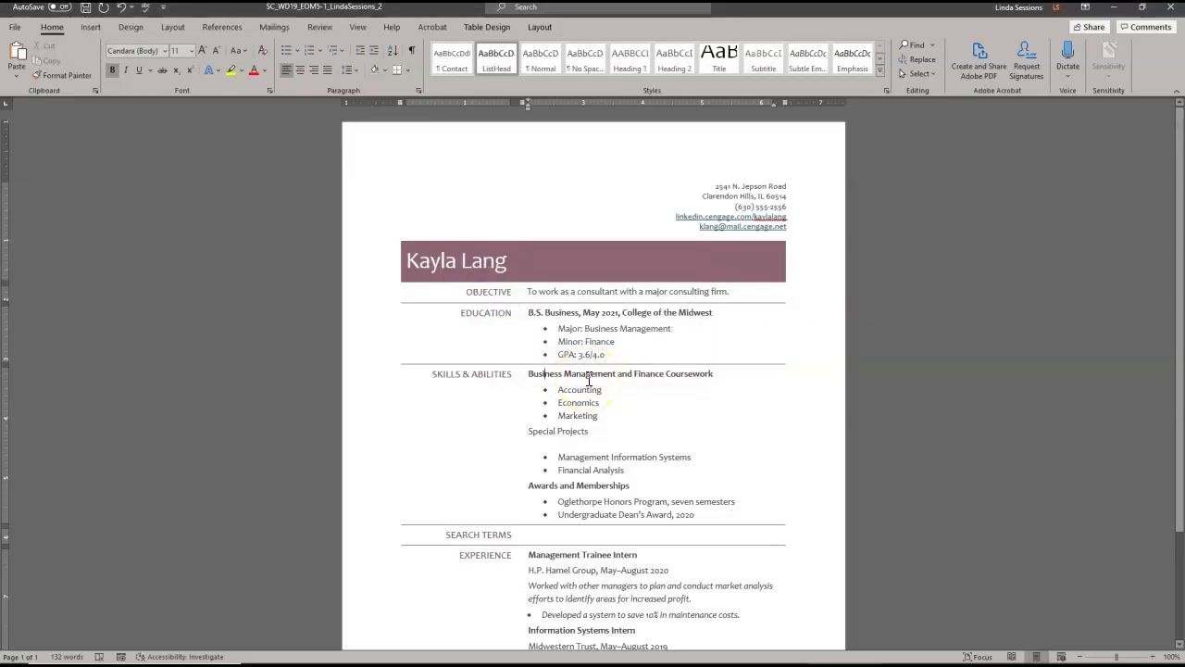
# - Apply the ListHead style to the Special Projects heading
pyautogui.click(535, 433)
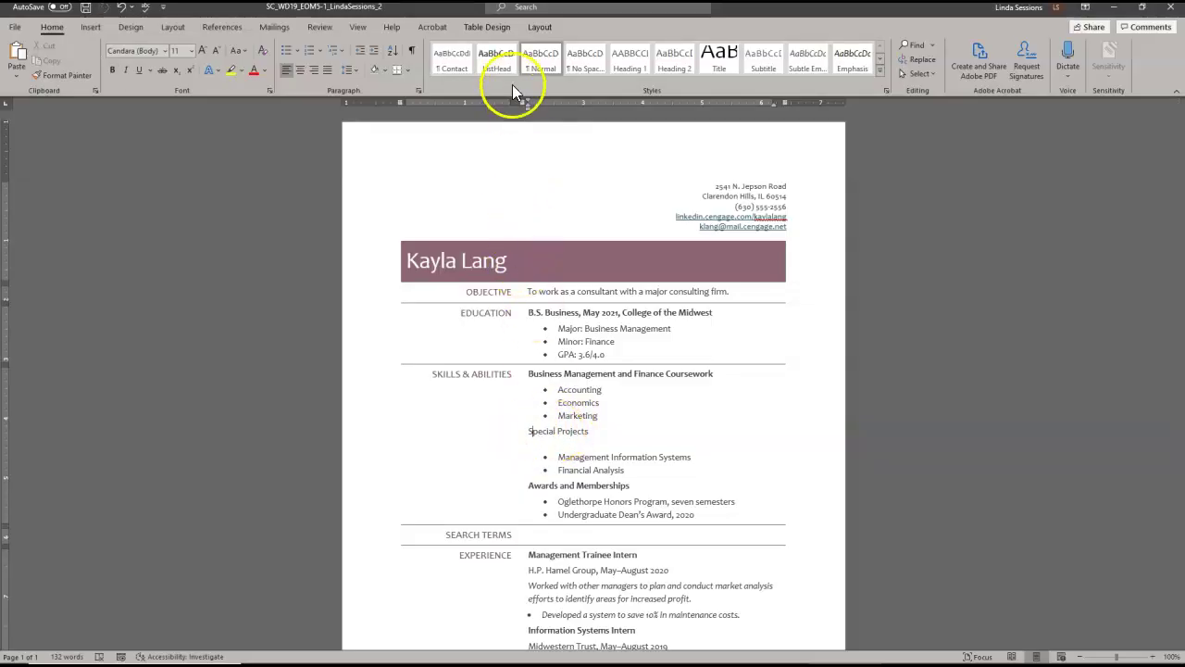
pyautogui.click(498, 61)
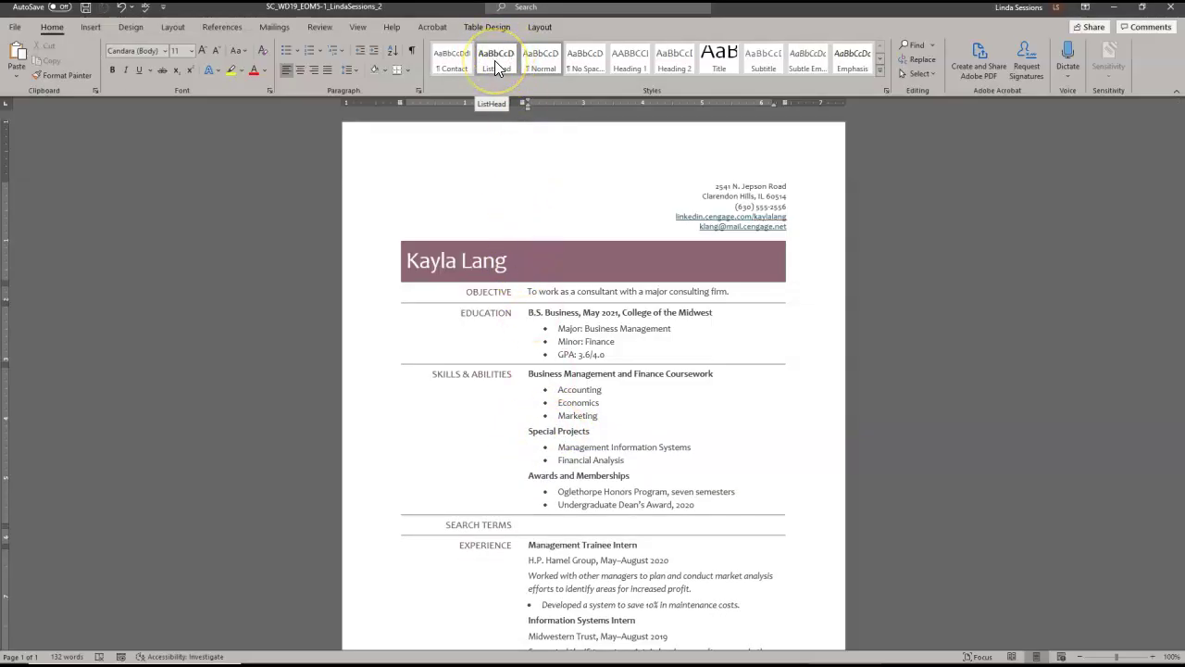
pyautogui.click(494, 61)
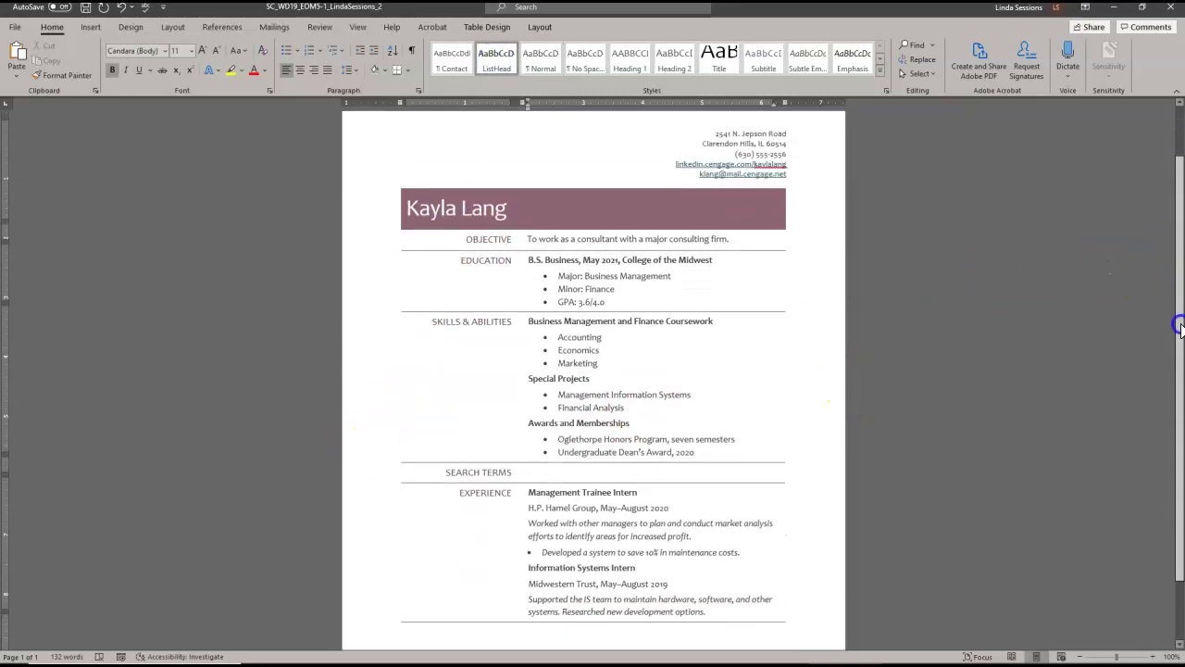
pyautogui.moveTo(1181, 333); pyautogui.dragTo(1181, 377)
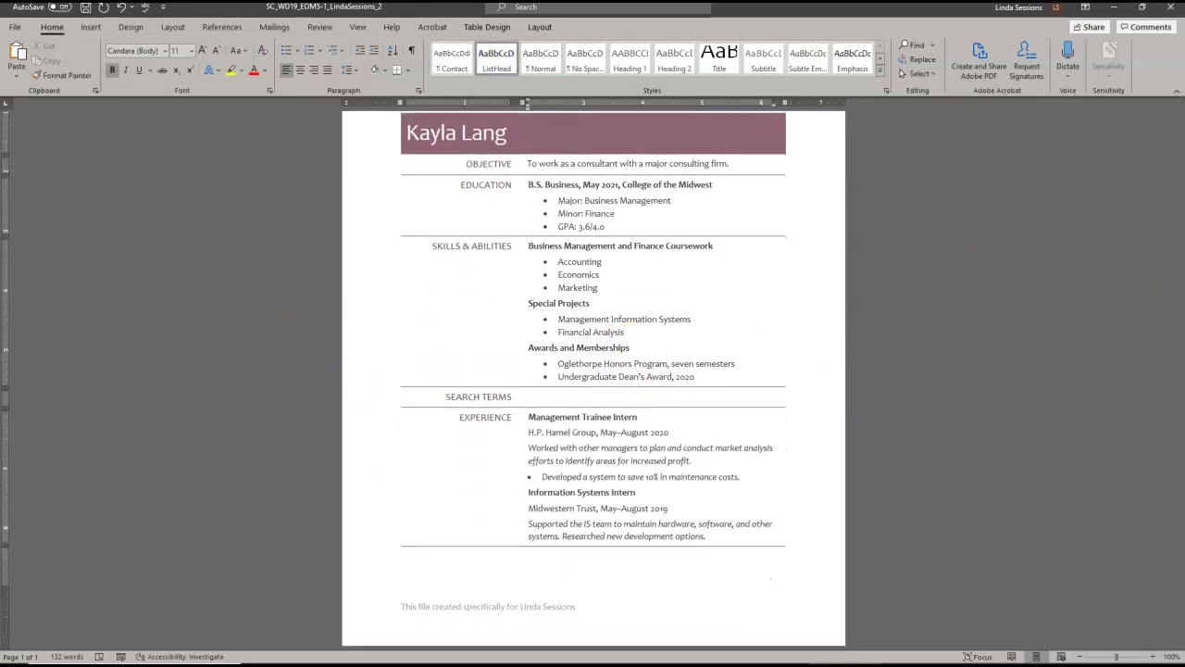
pyautogui.click(530, 303)
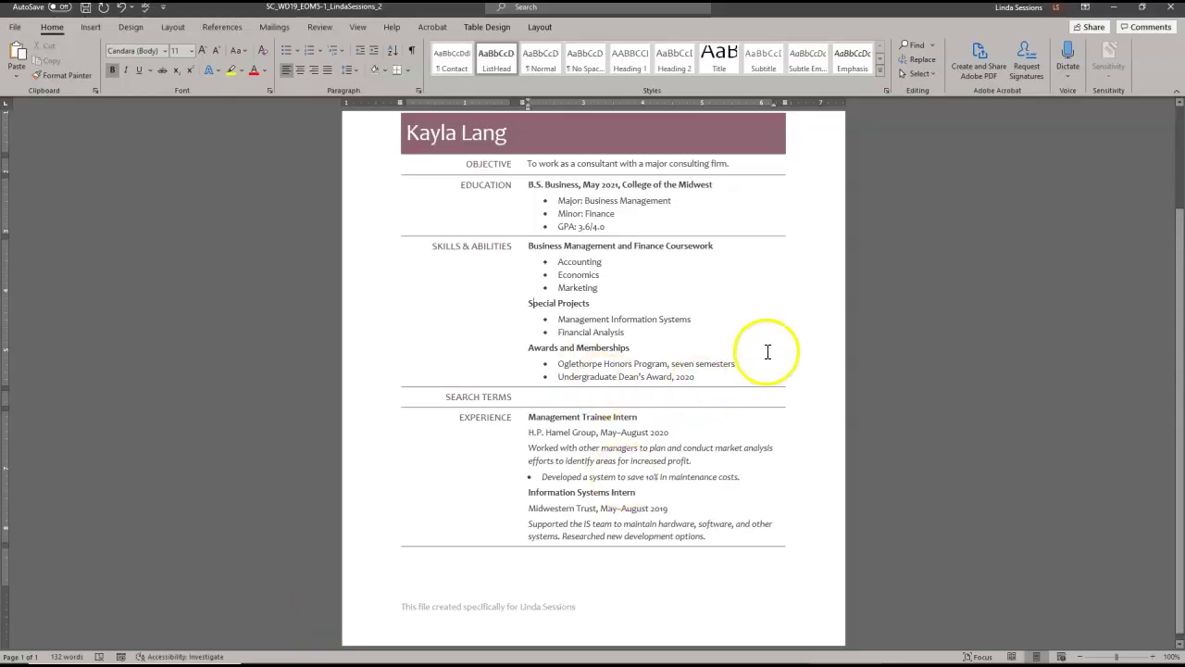
pyautogui.click(1178, 355)
pyautogui.moveTo(1178, 355); pyautogui.dragTo(1178, 278)
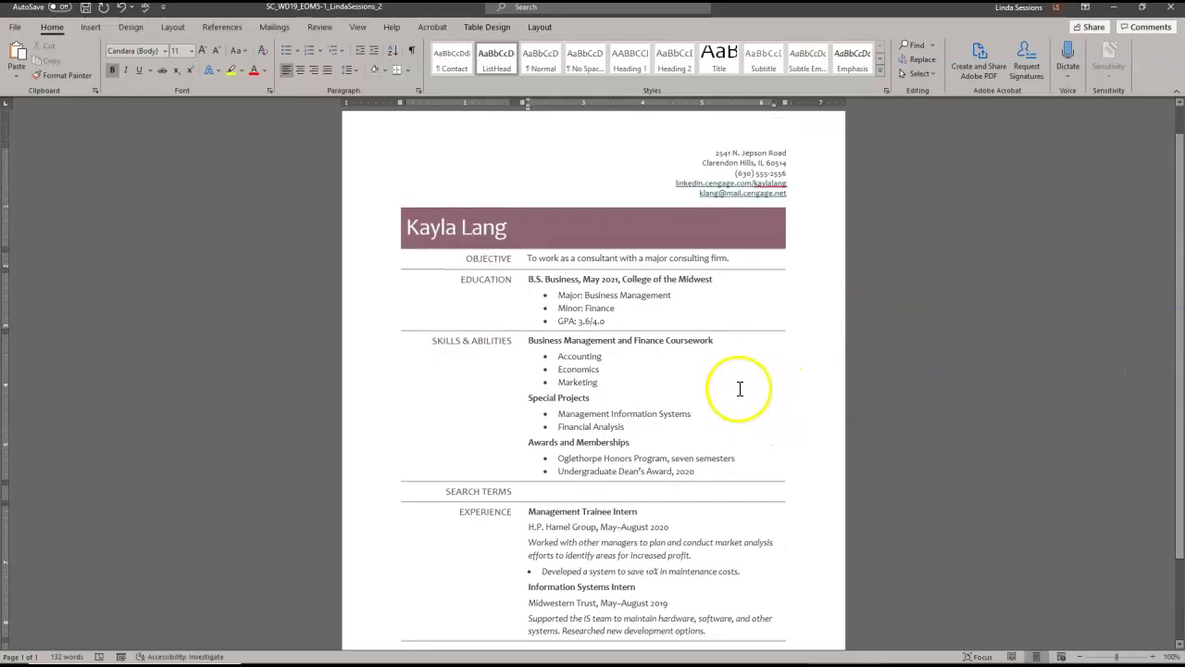
pyautogui.click(696, 382)
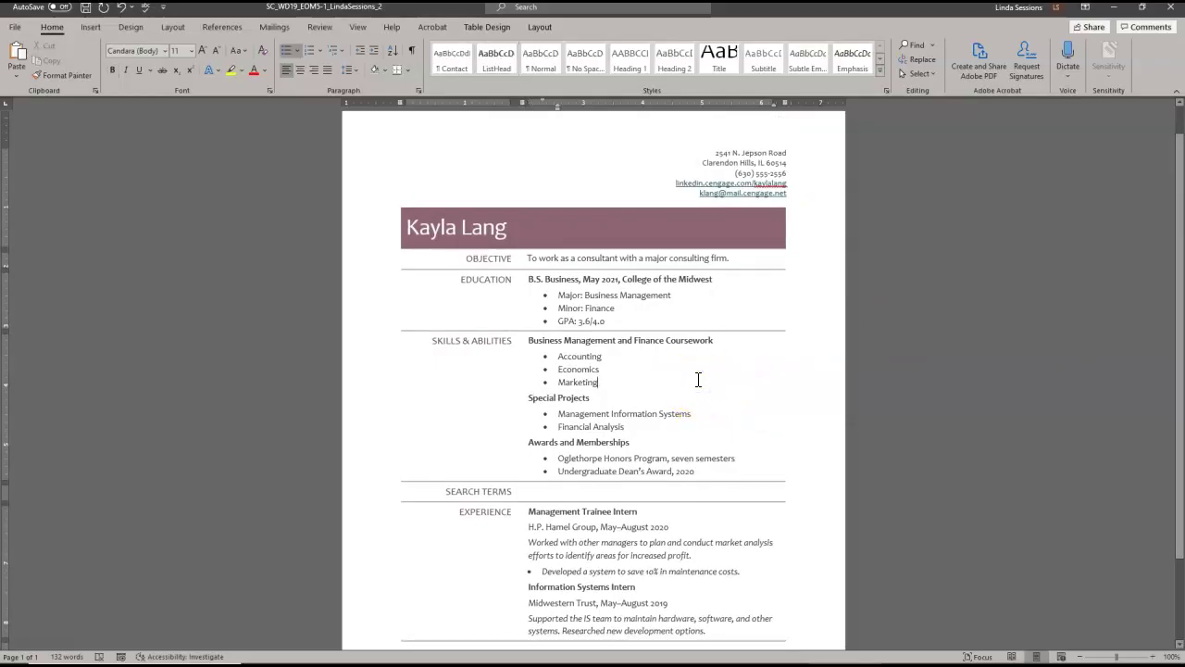
pyautogui.click(448, 494)
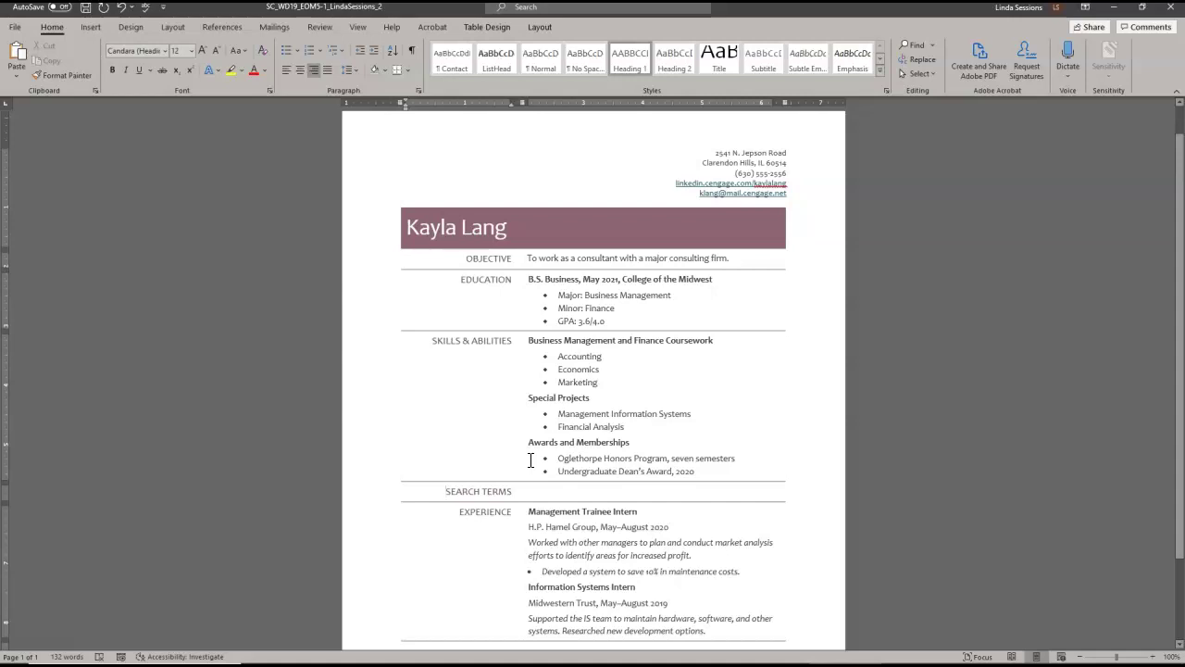
pyautogui.click(413, 54)
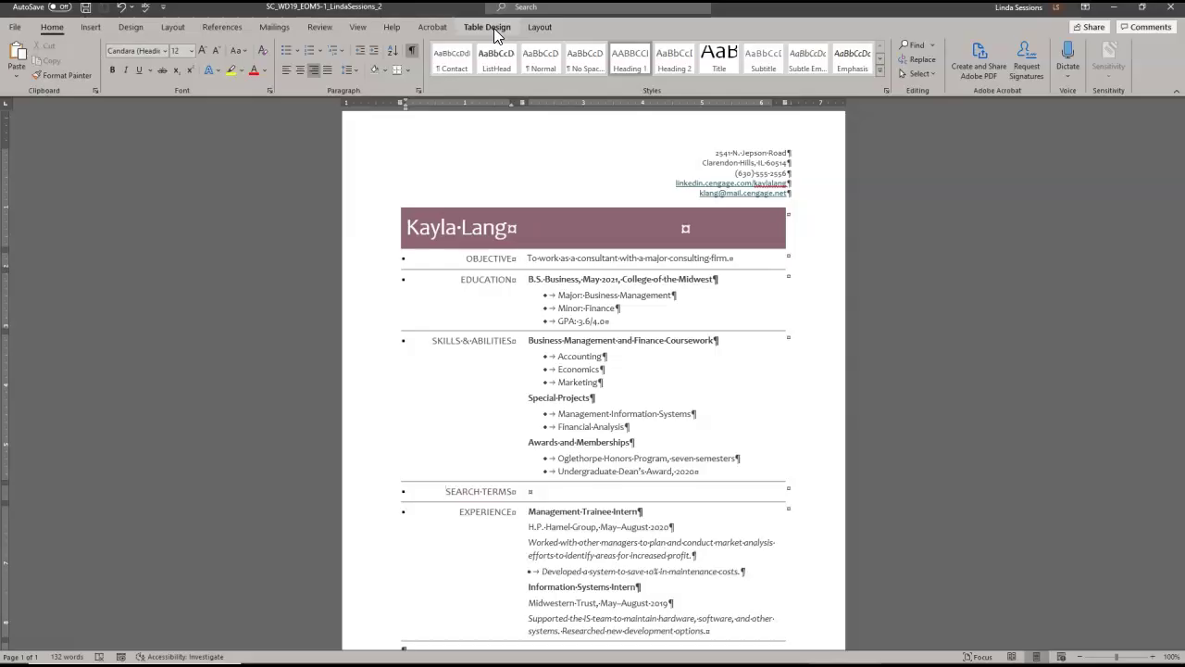
pyautogui.click(412, 50)
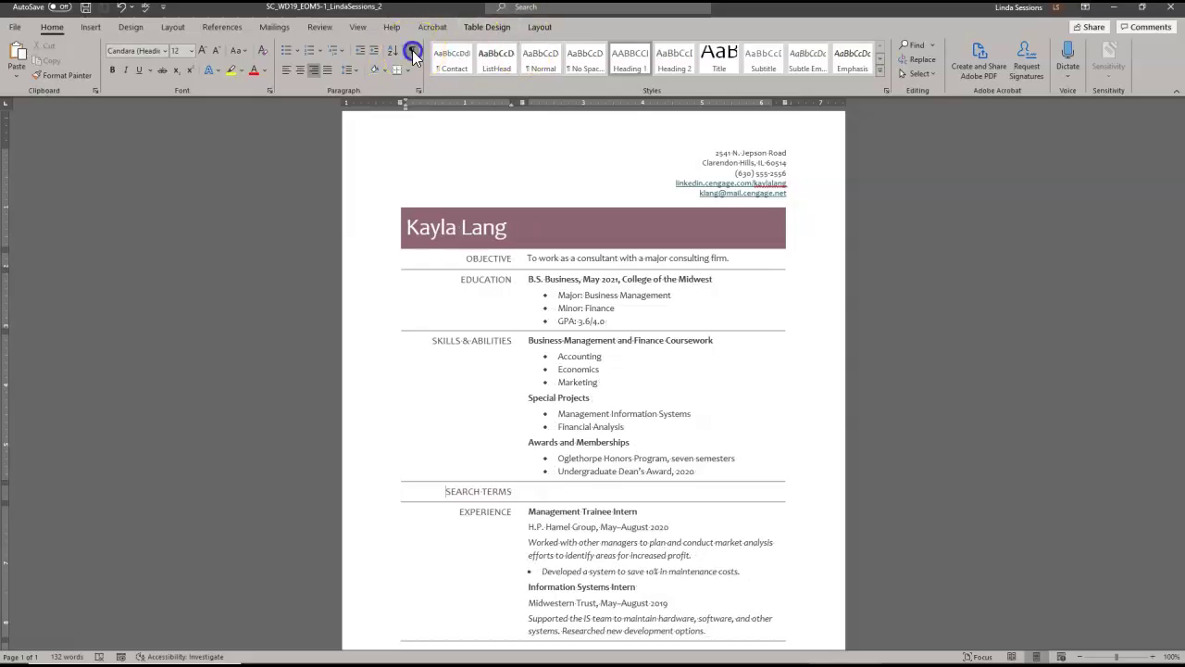
# - Move the EXPERIENCE table row above SEARCH TERMS, leaving SEARCH TERMS as the last row
pyautogui.click(559, 372)
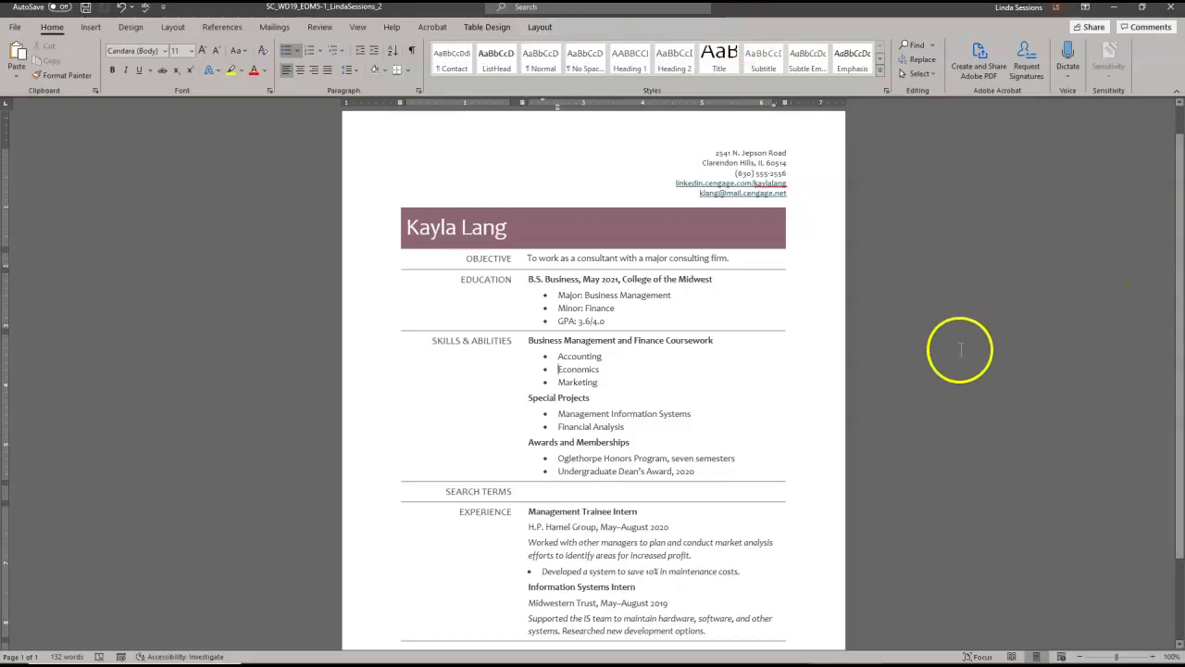
pyautogui.click(613, 542)
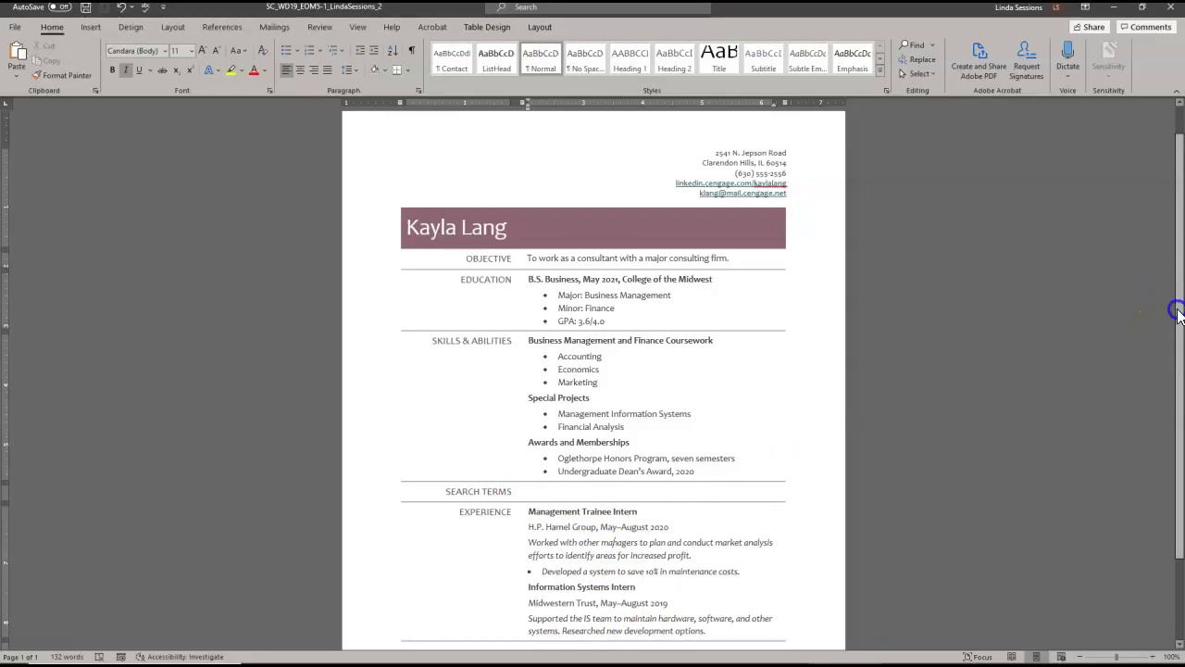
pyautogui.moveTo(1172, 305); pyautogui.dragTo(1172, 379)
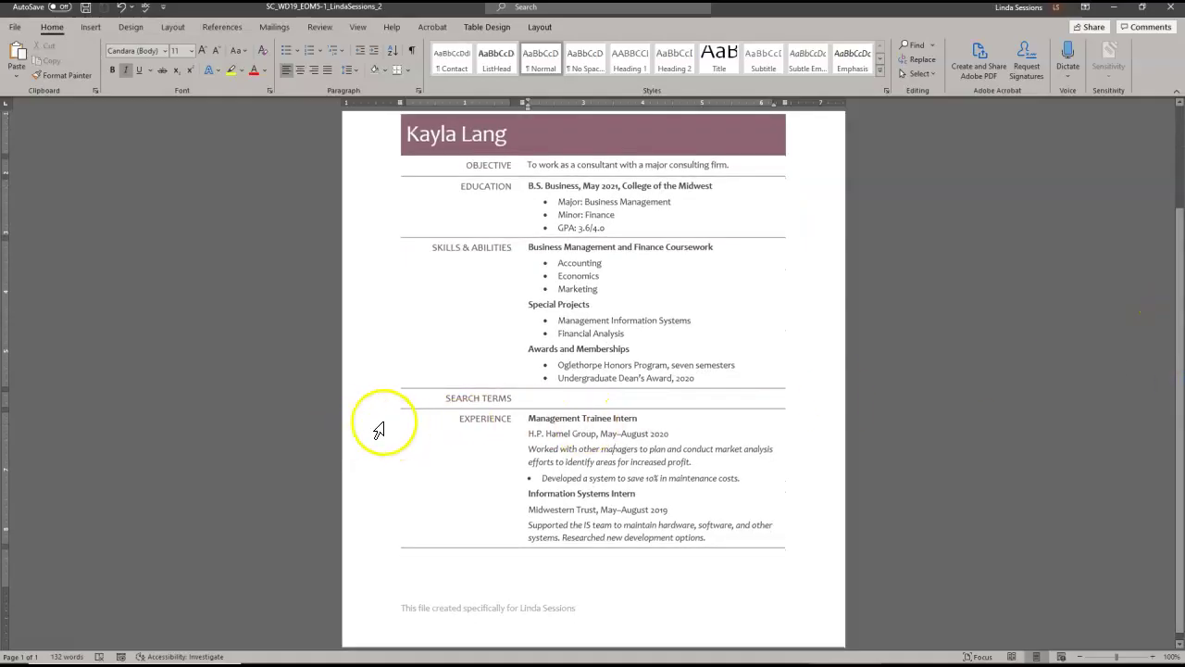
pyautogui.click(374, 476)
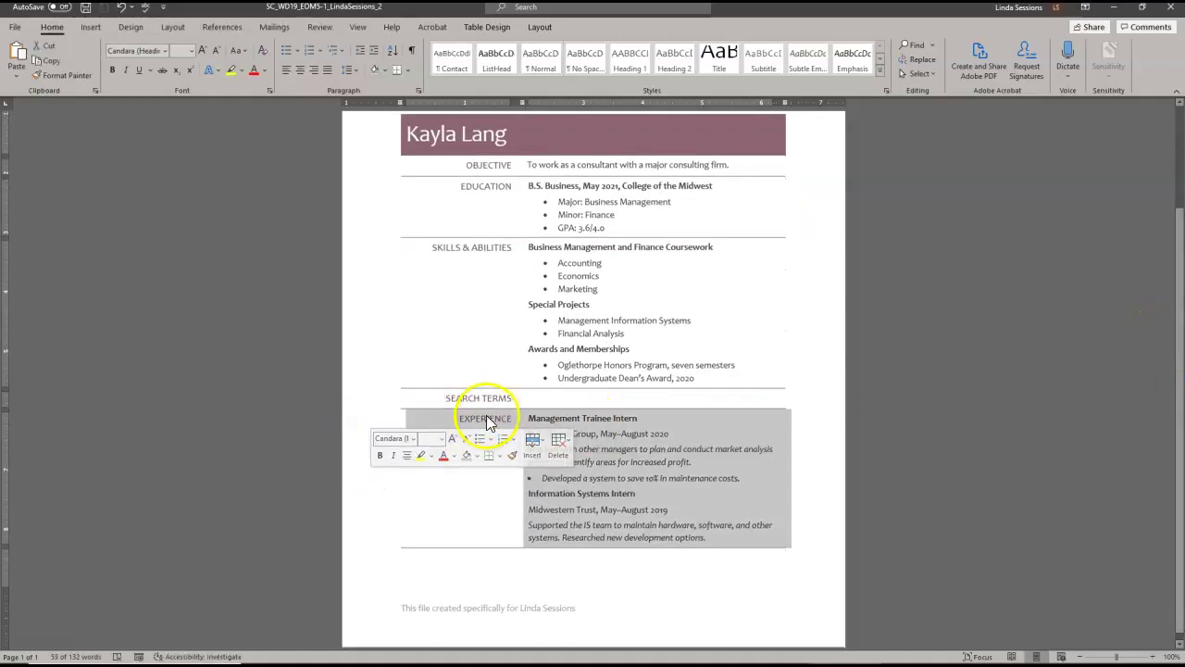
pyautogui.moveTo(472, 405); pyautogui.dragTo(484, 397)
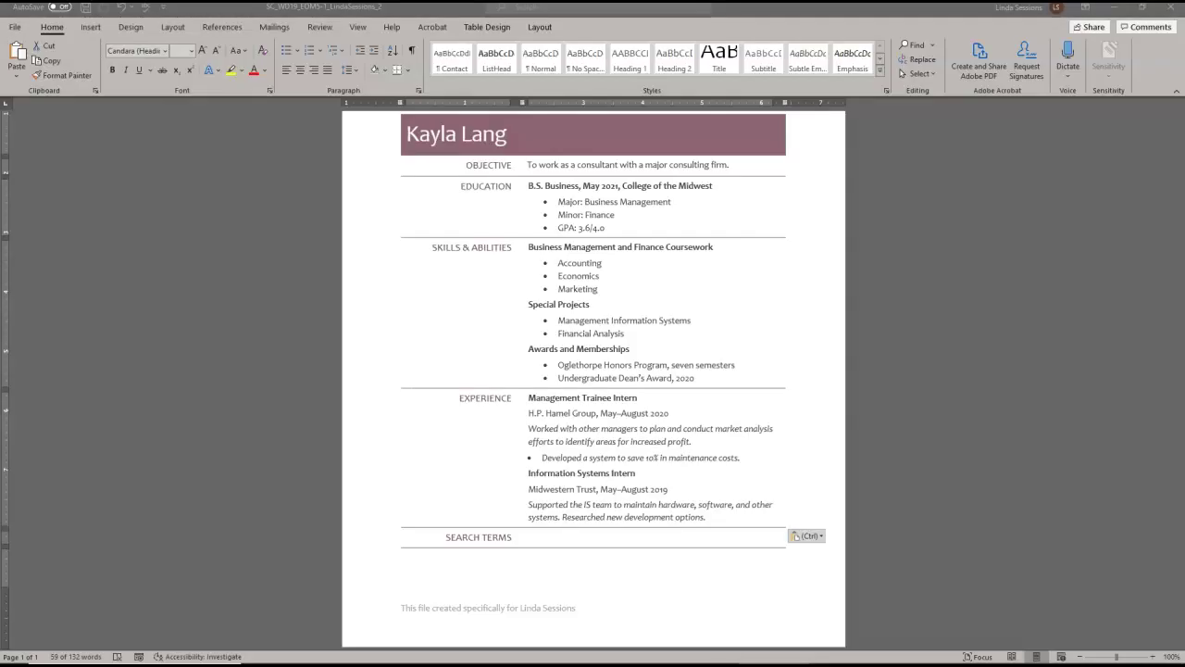
# - Change the 'Developed a system to save 10%…' bullet to the Wingdings character 216 arrowhead
pyautogui.click(545, 466)
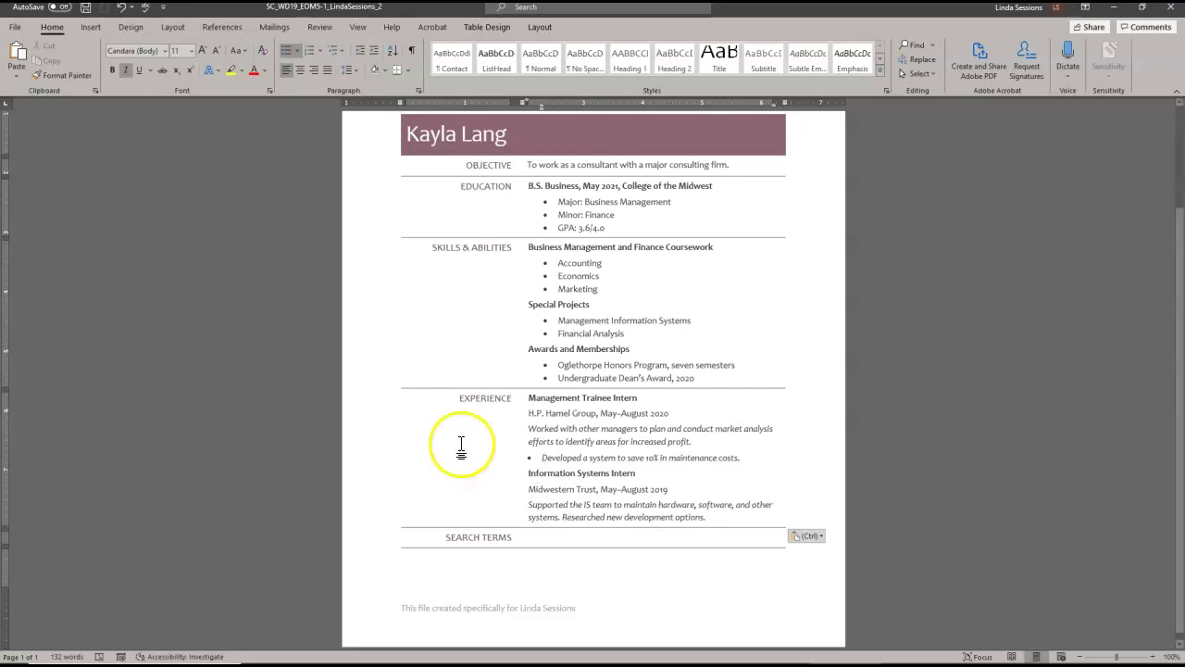
pyautogui.click(296, 50)
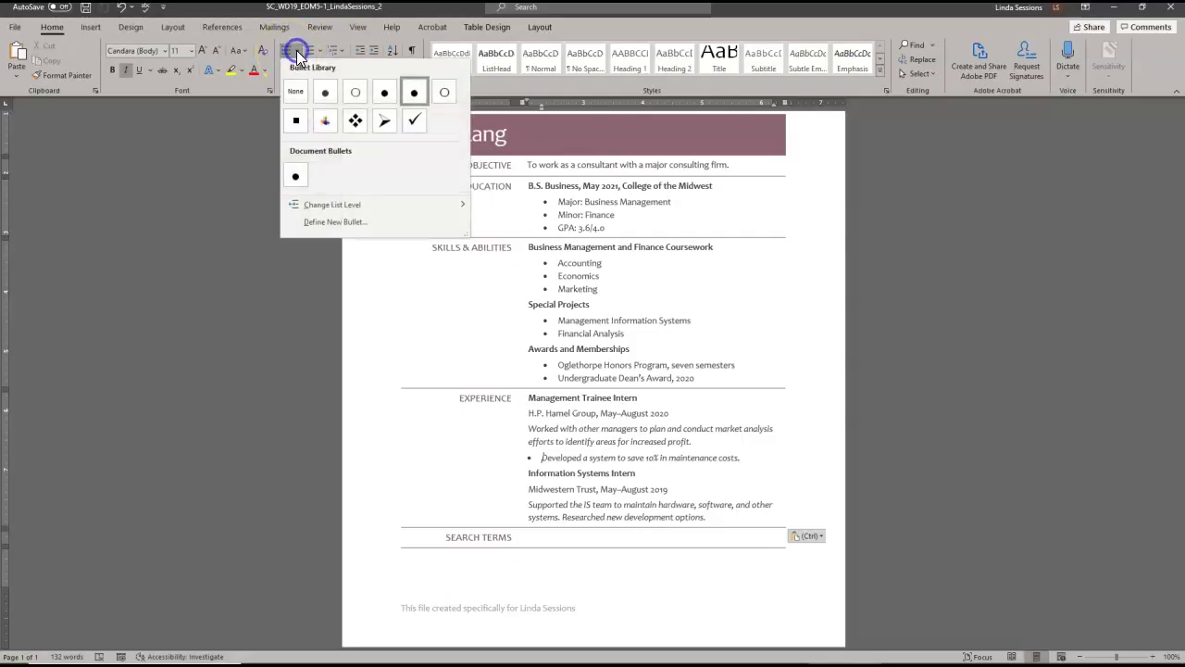
pyautogui.click(308, 225)
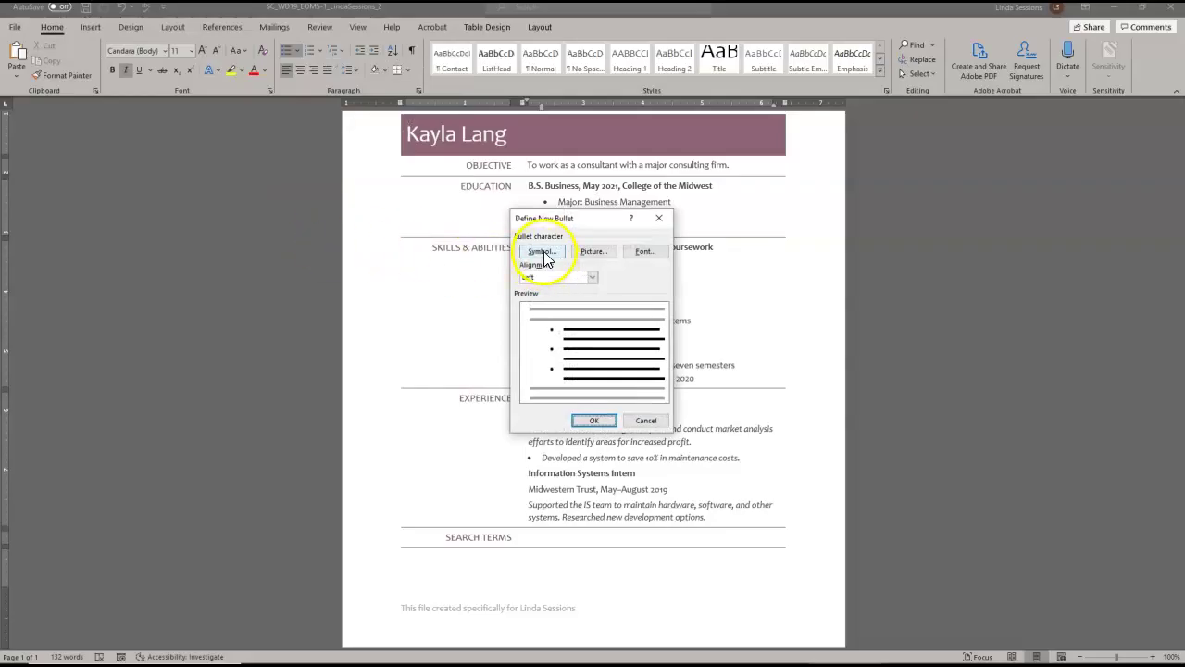
pyautogui.click(545, 254)
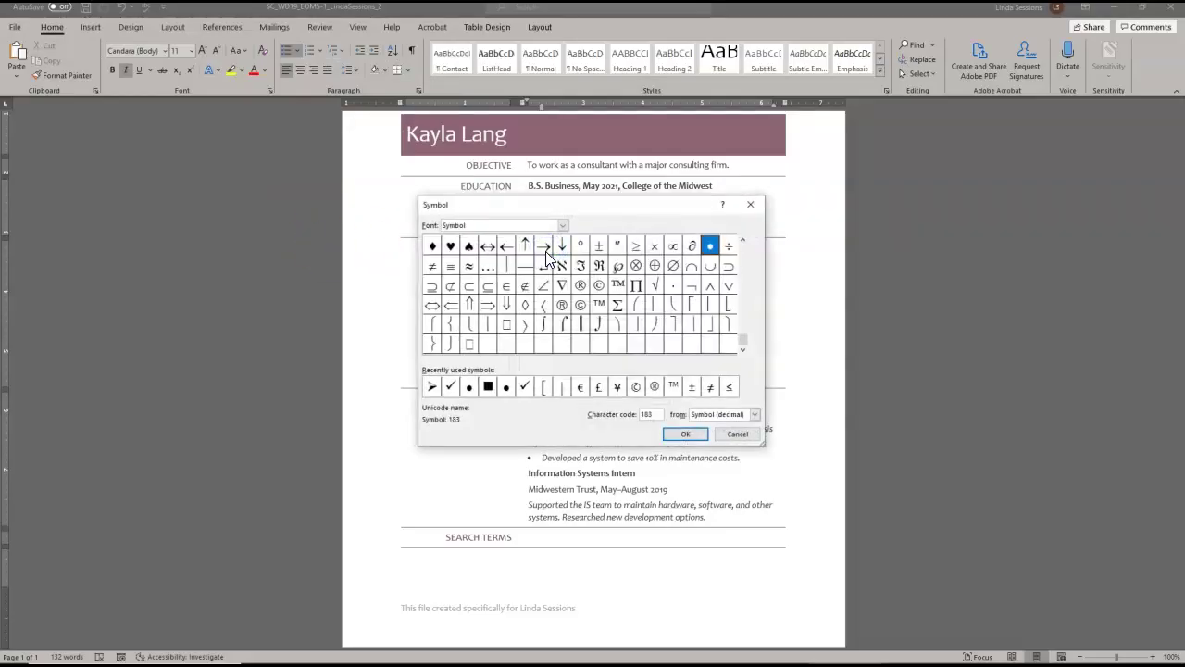
pyautogui.click(562, 225)
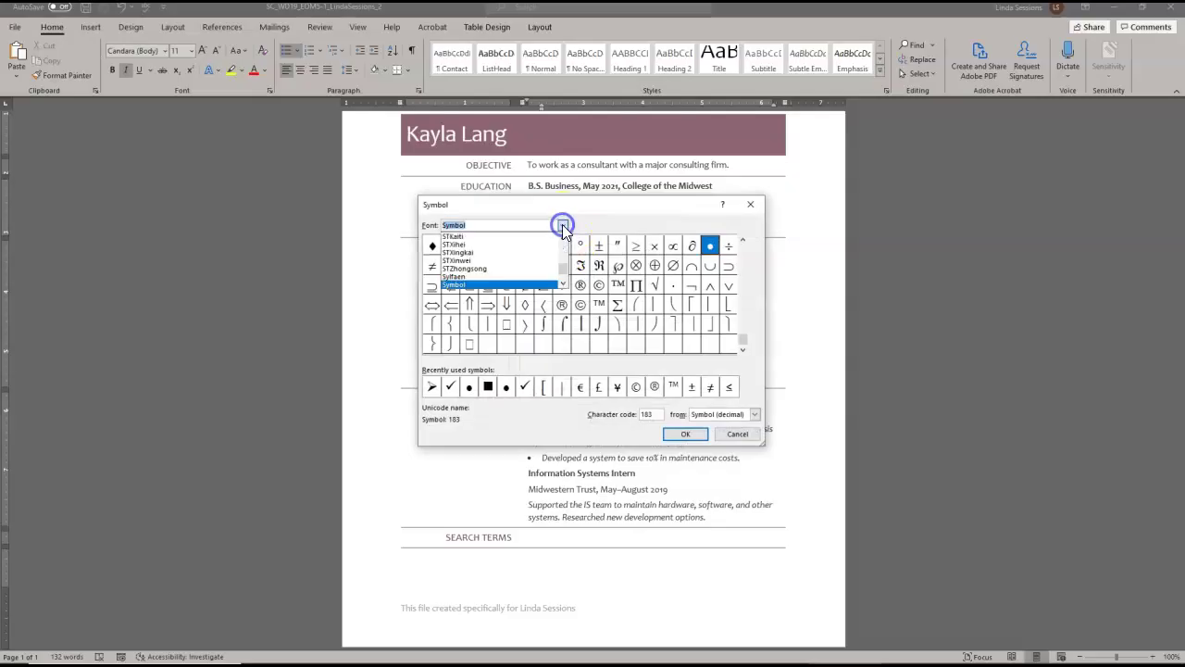
pyautogui.moveTo(562, 267); pyautogui.dragTo(564, 279)
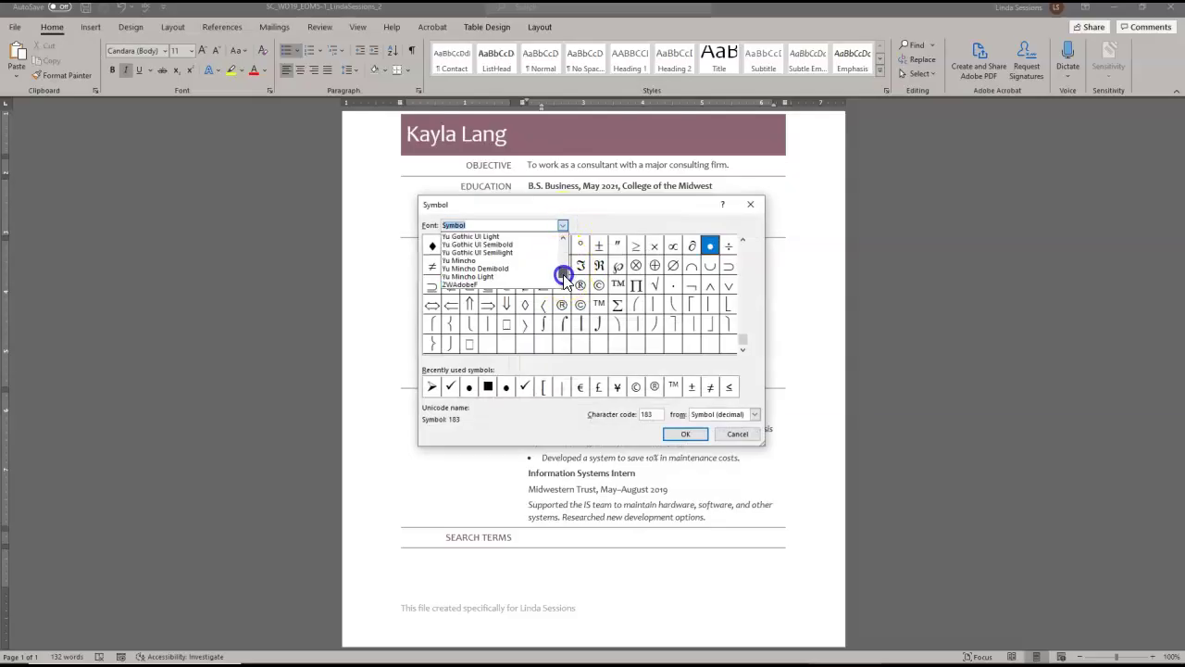
pyautogui.click(564, 236)
pyautogui.click(563, 236)
pyautogui.click(564, 236)
pyautogui.click(460, 236)
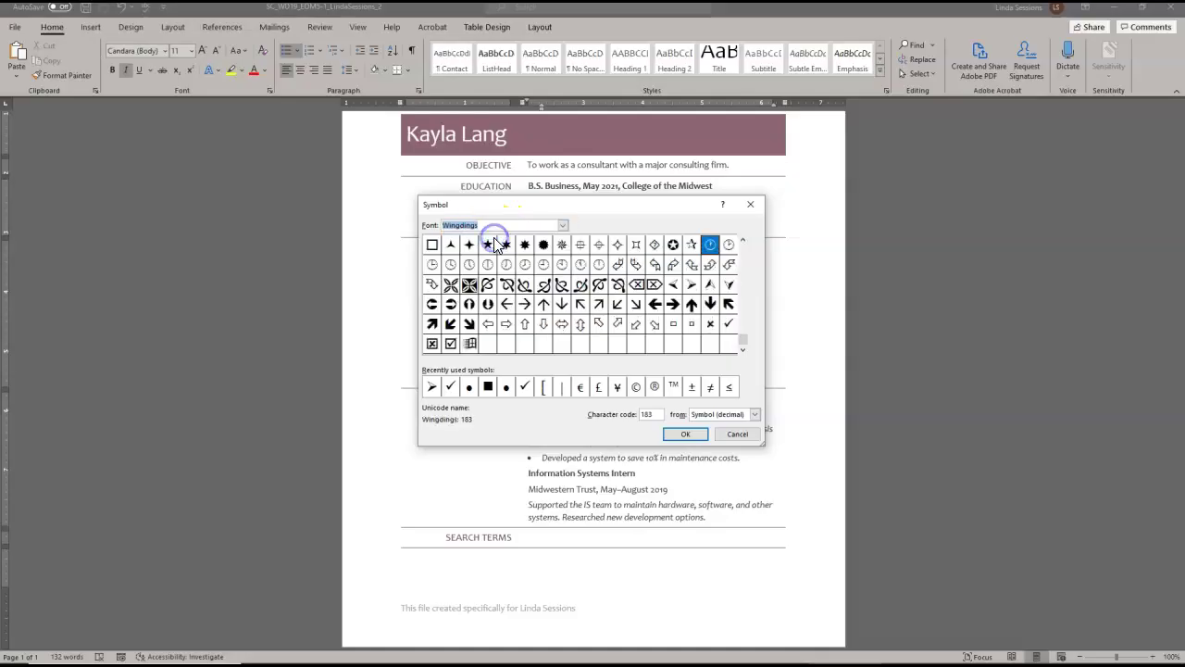
pyautogui.click(691, 284)
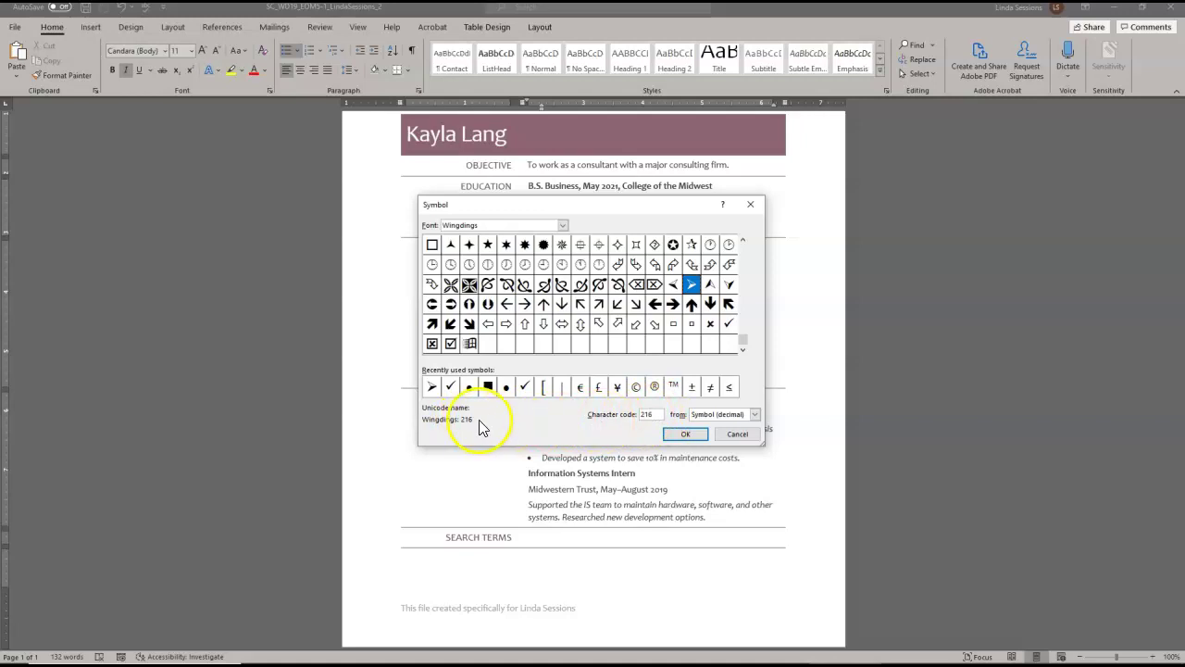
pyautogui.click(685, 433)
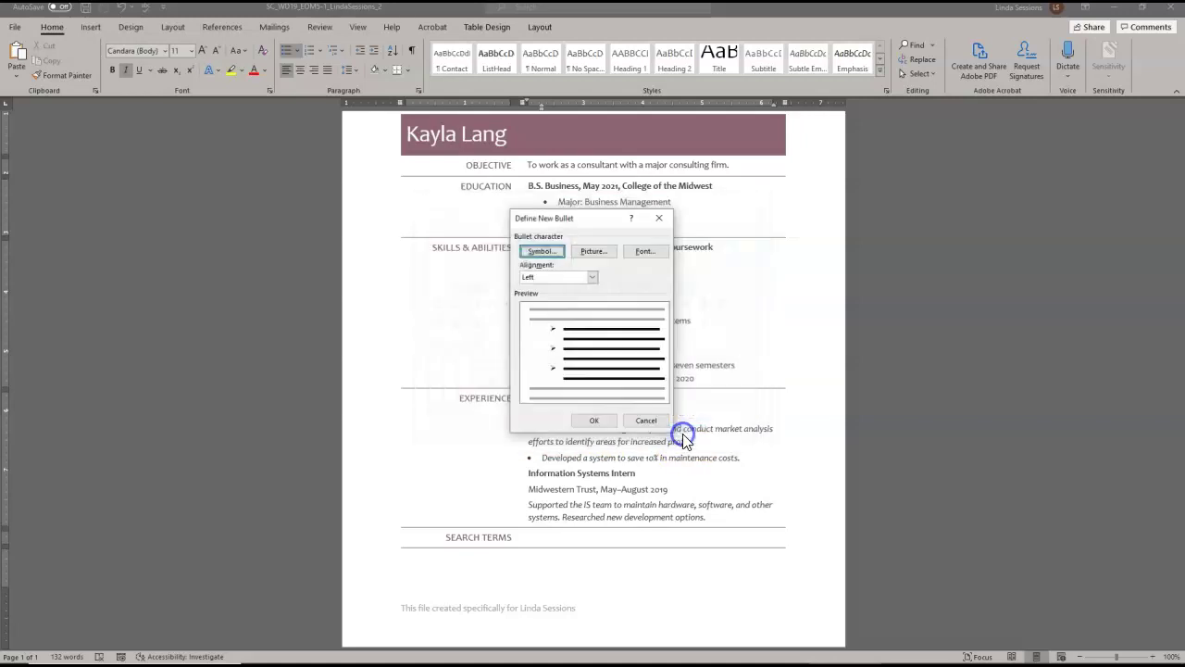
pyautogui.click(595, 420)
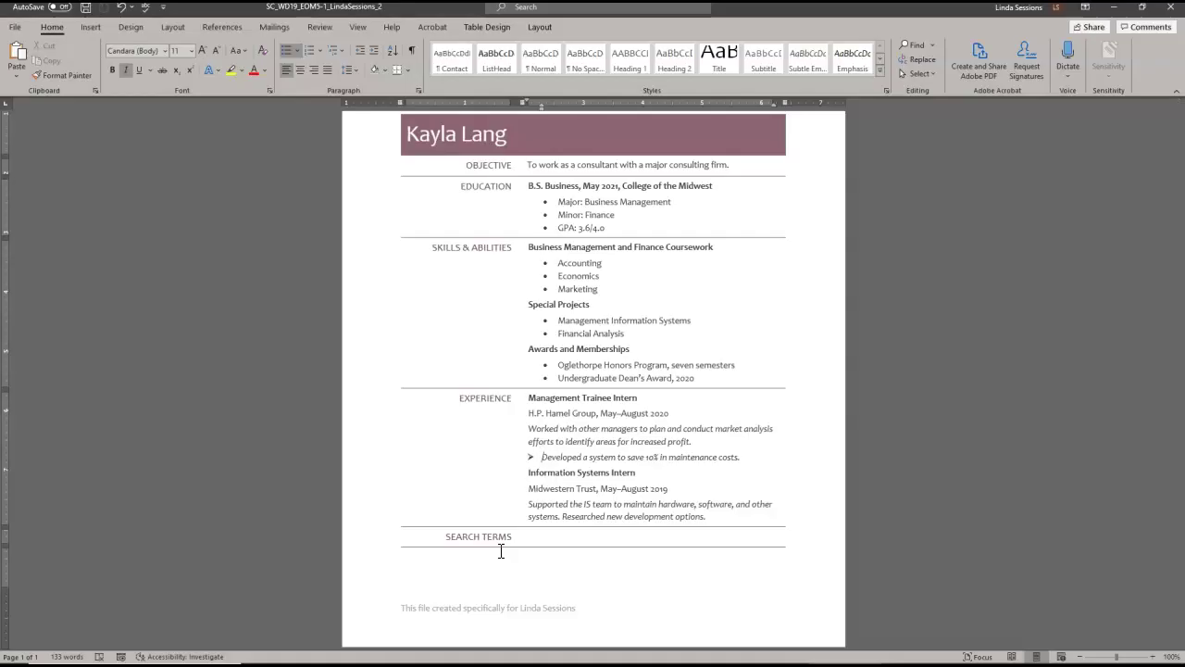
# - Insert the Comments document property into the Search Terms cell, then remove it again
pyautogui.click(540, 536)
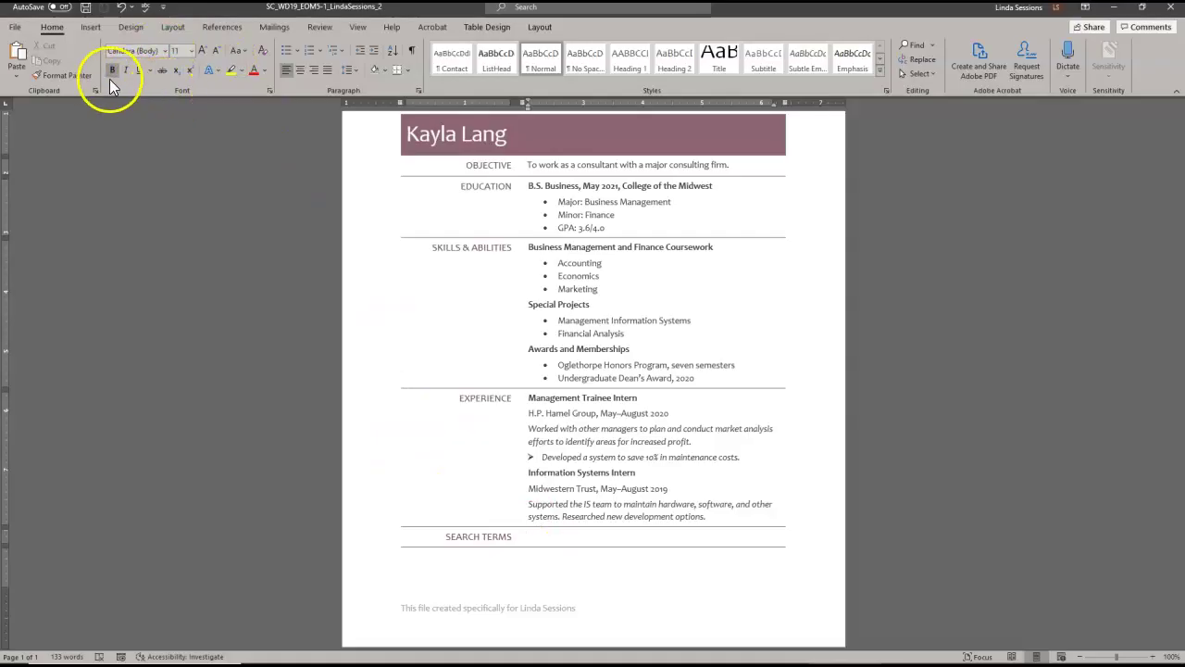
pyautogui.click(89, 28)
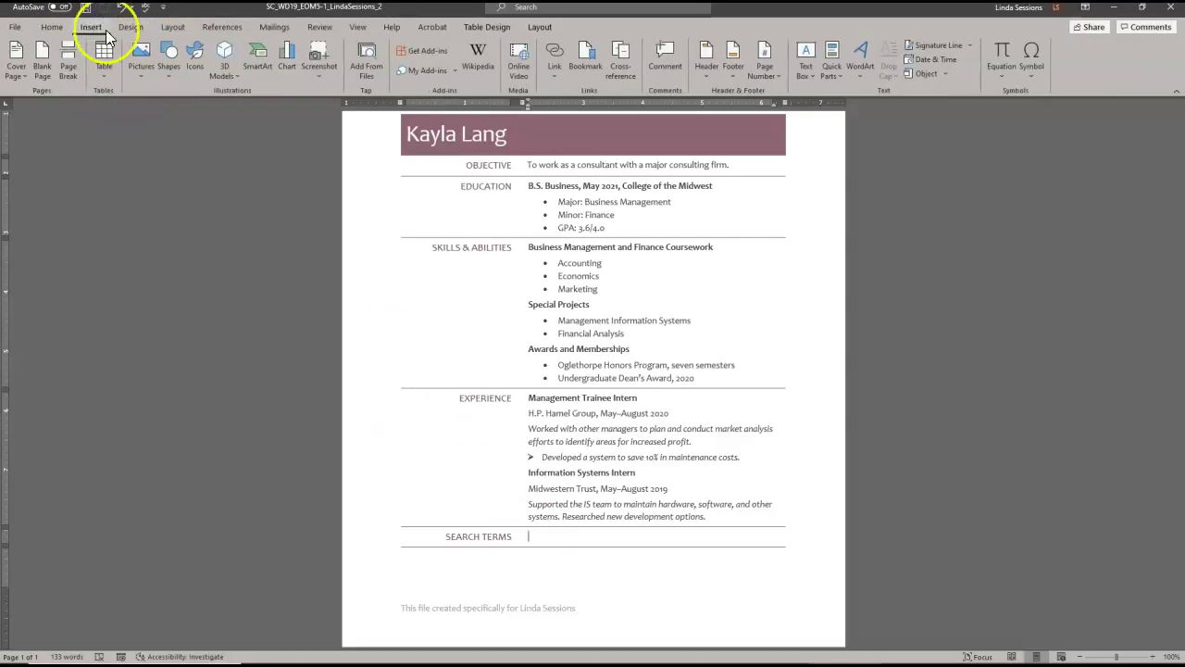
pyautogui.click(837, 74)
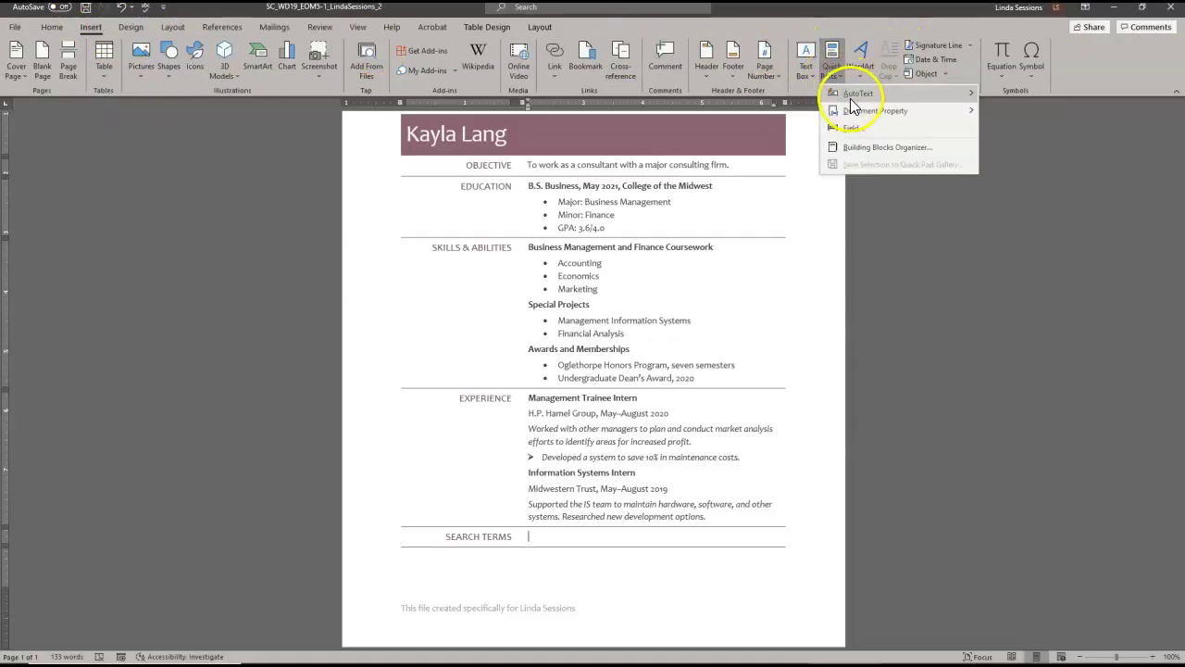
pyautogui.moveTo(854, 113)
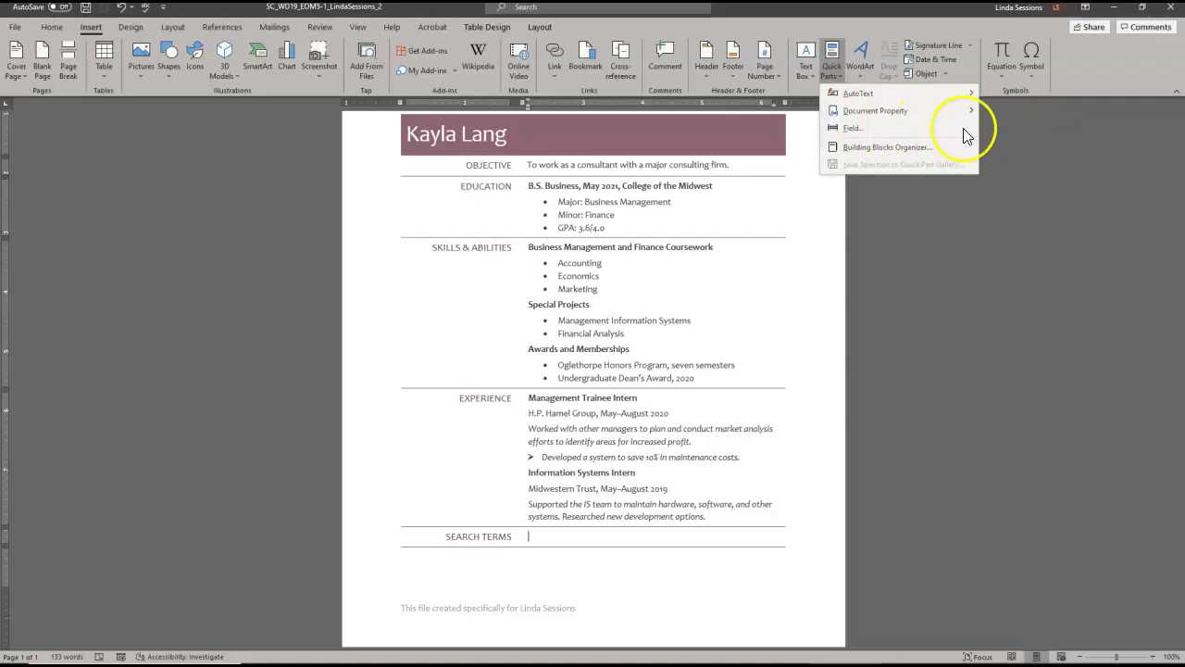
pyautogui.moveTo(969, 111)
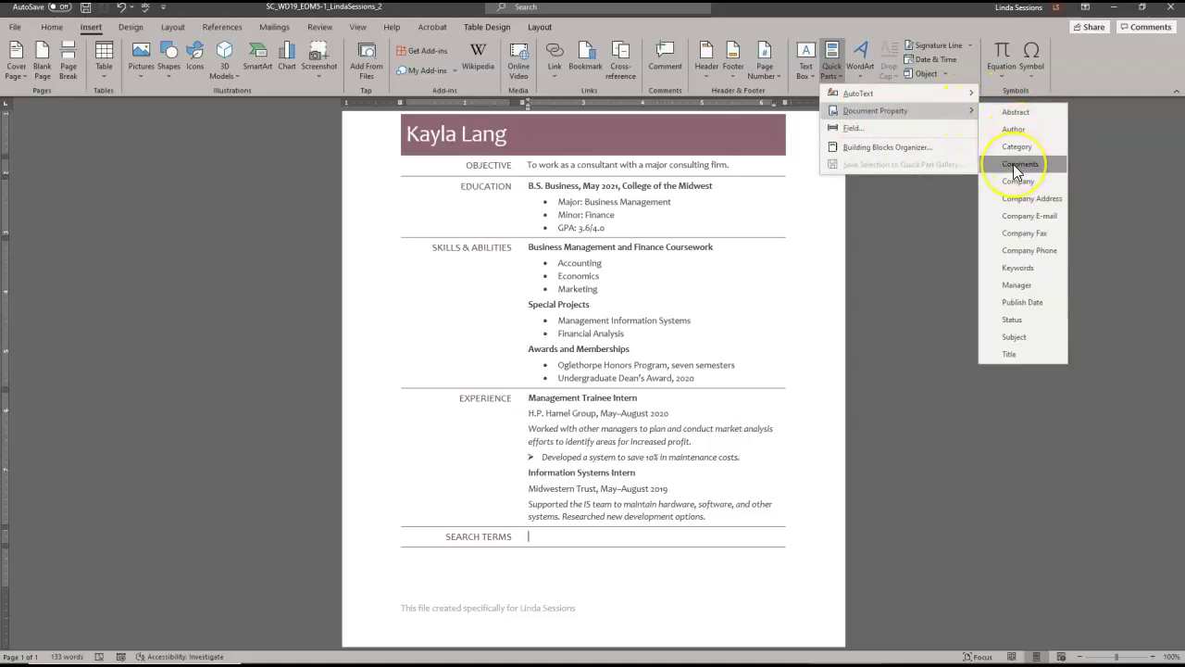
pyautogui.click(1016, 167)
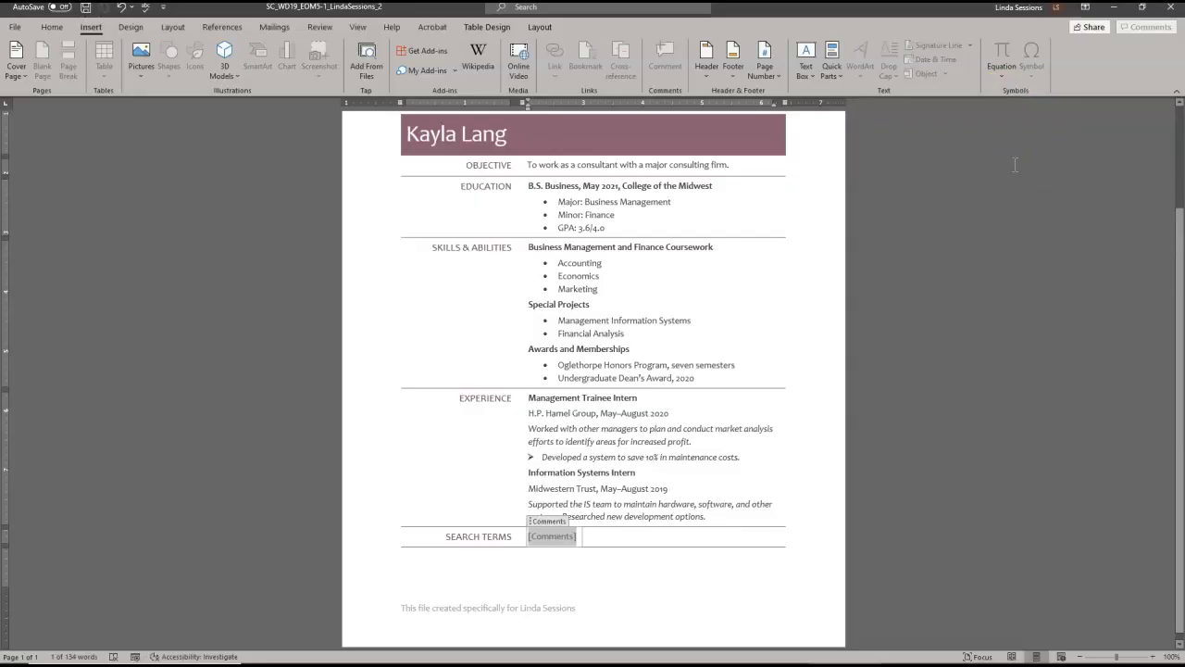
pyautogui.press('Return')
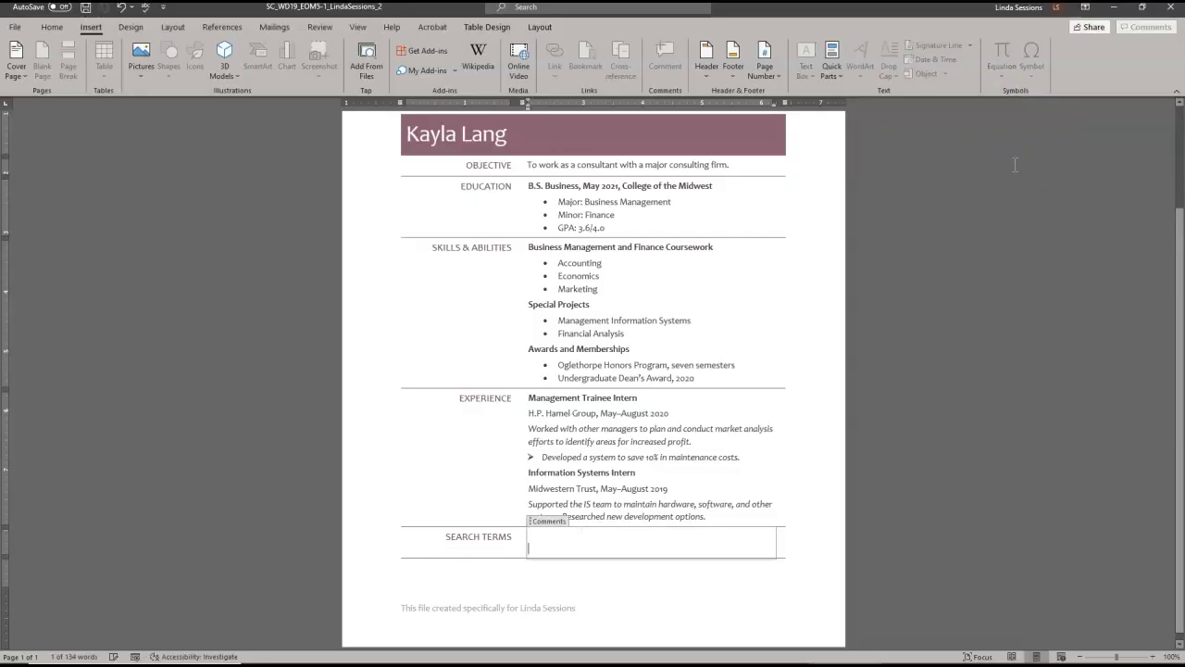
pyautogui.hotkey('ctrl', 'z')
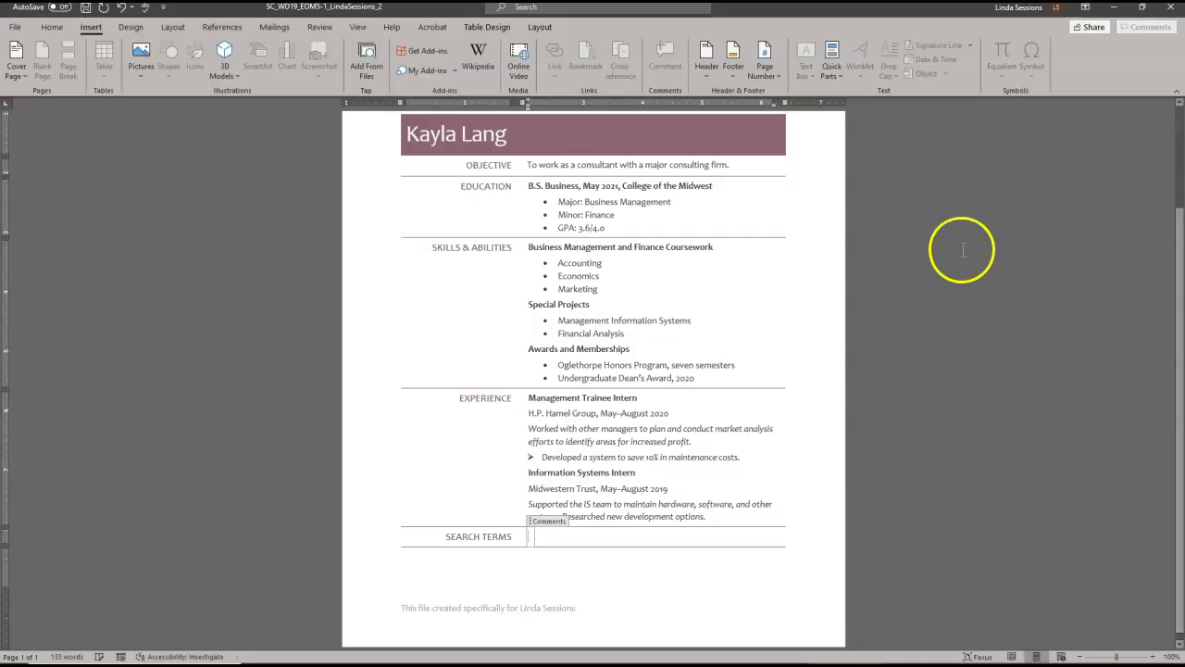
pyautogui.press('BackSpace')
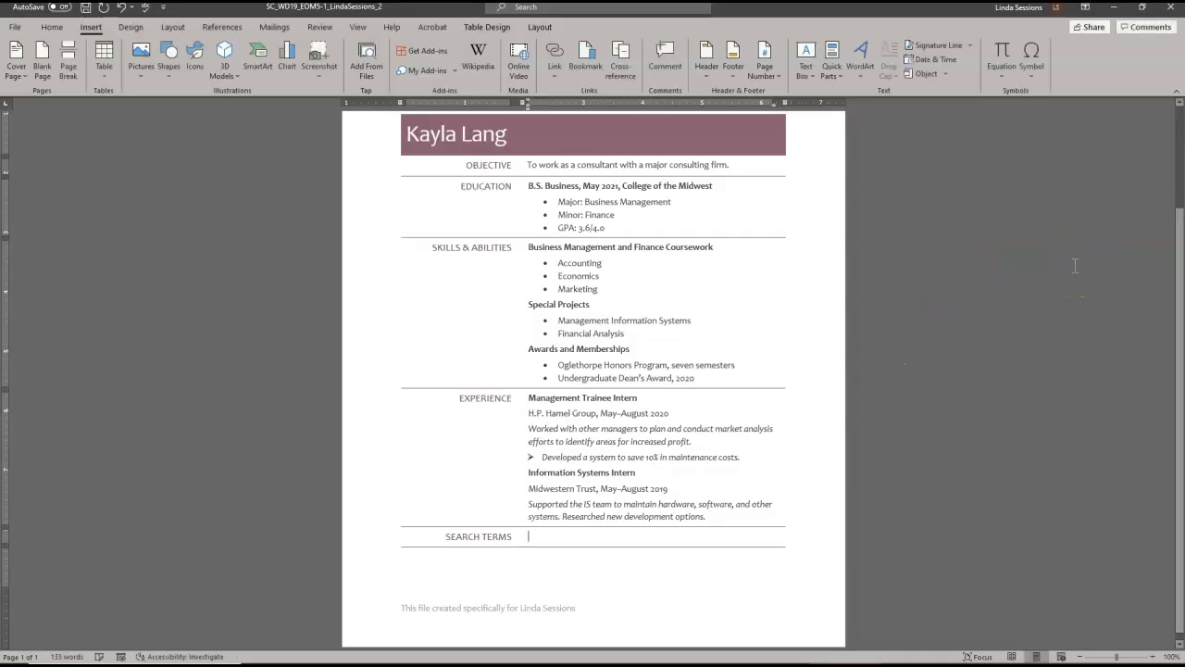
# - Re-insert the Comments property field in Search Terms and move below the table
pyautogui.click(545, 536)
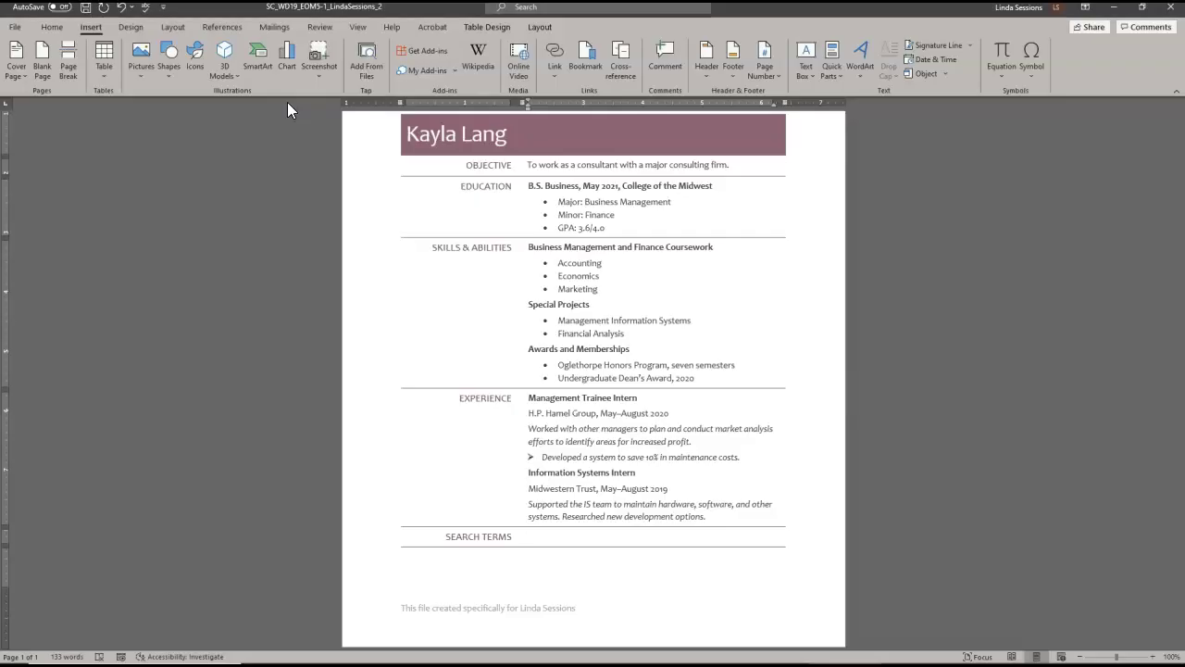
pyautogui.click(122, 8)
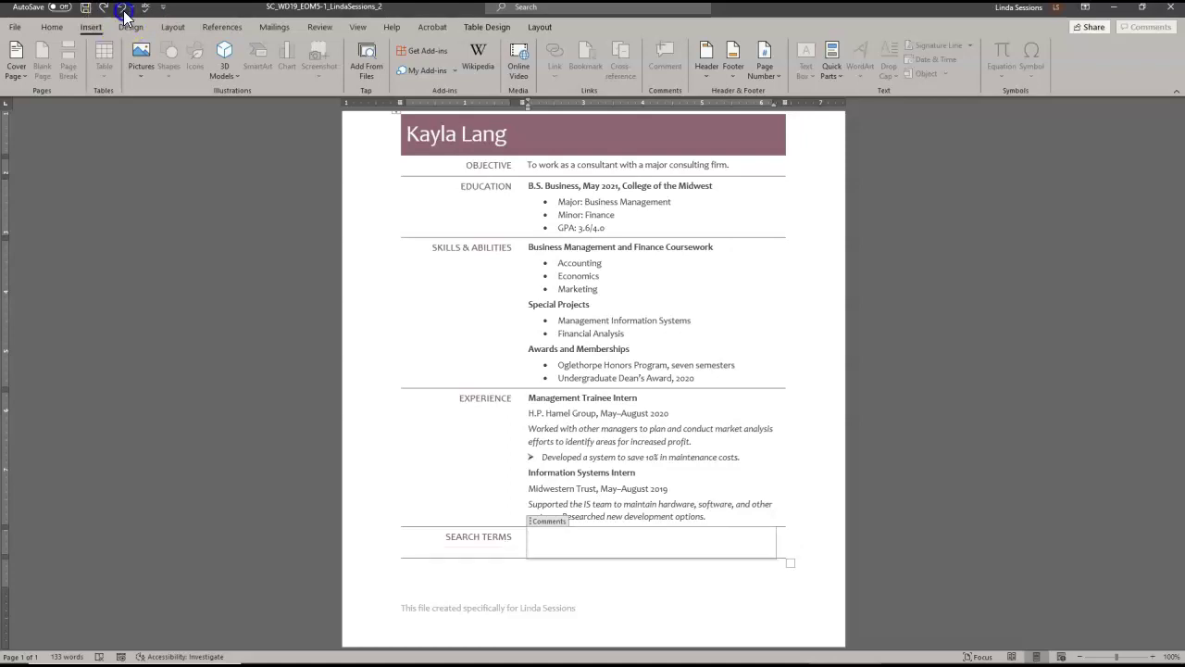
pyautogui.click(124, 9)
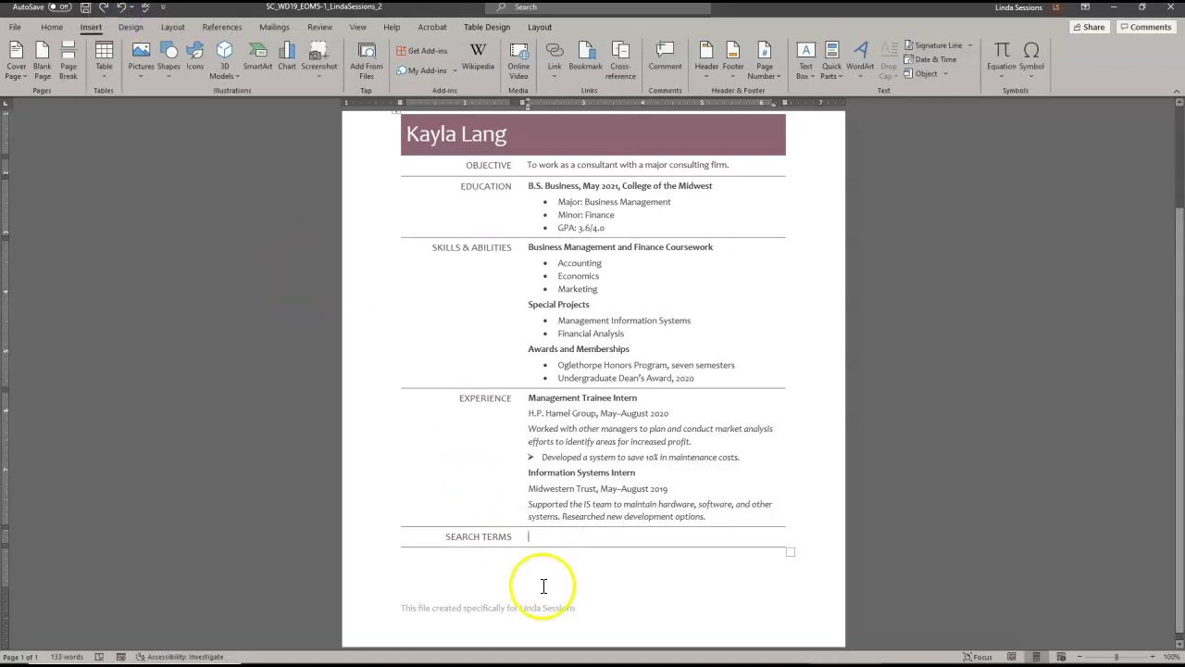
pyautogui.click(840, 72)
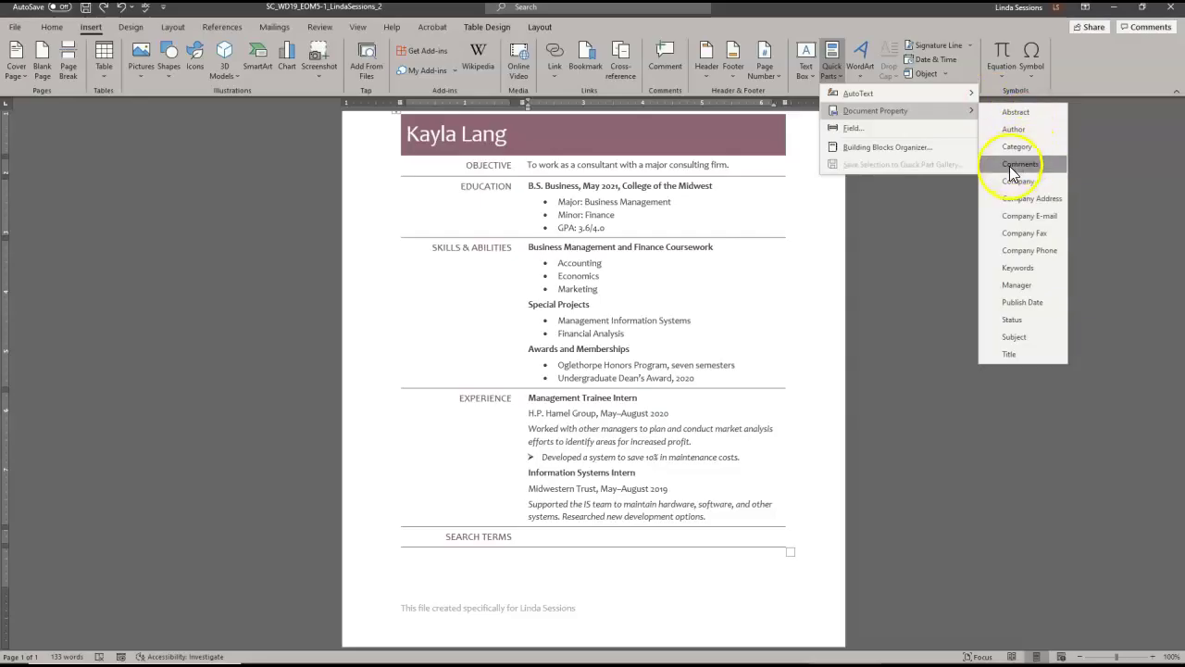
pyautogui.click(1018, 164)
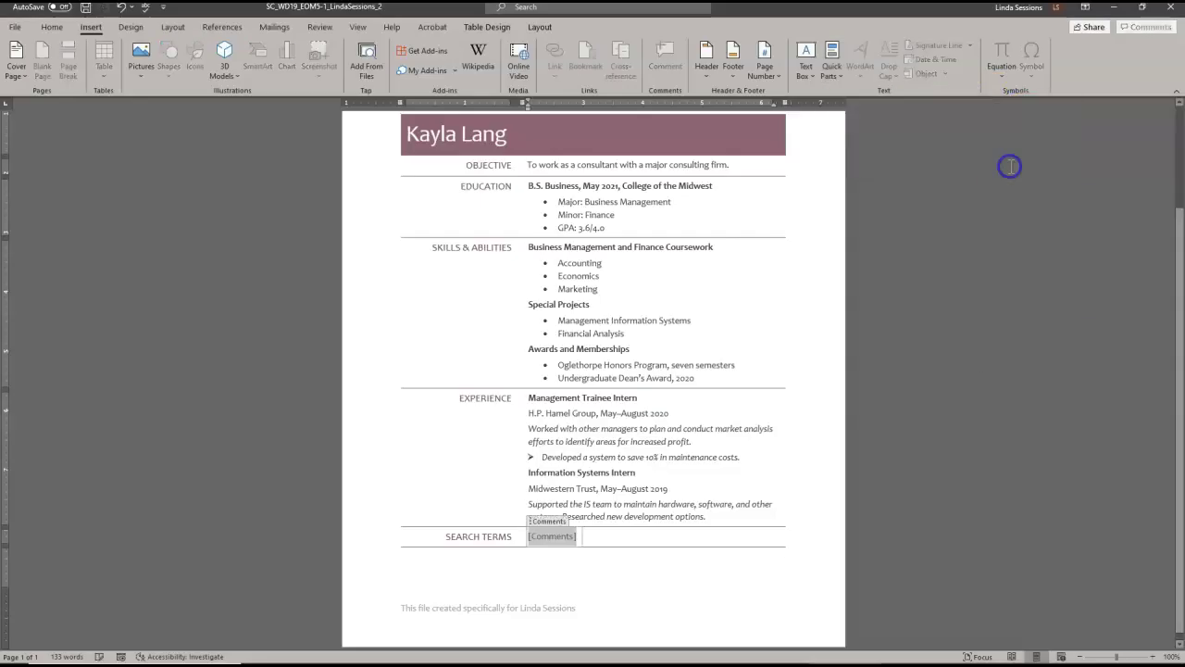
pyautogui.click(541, 575)
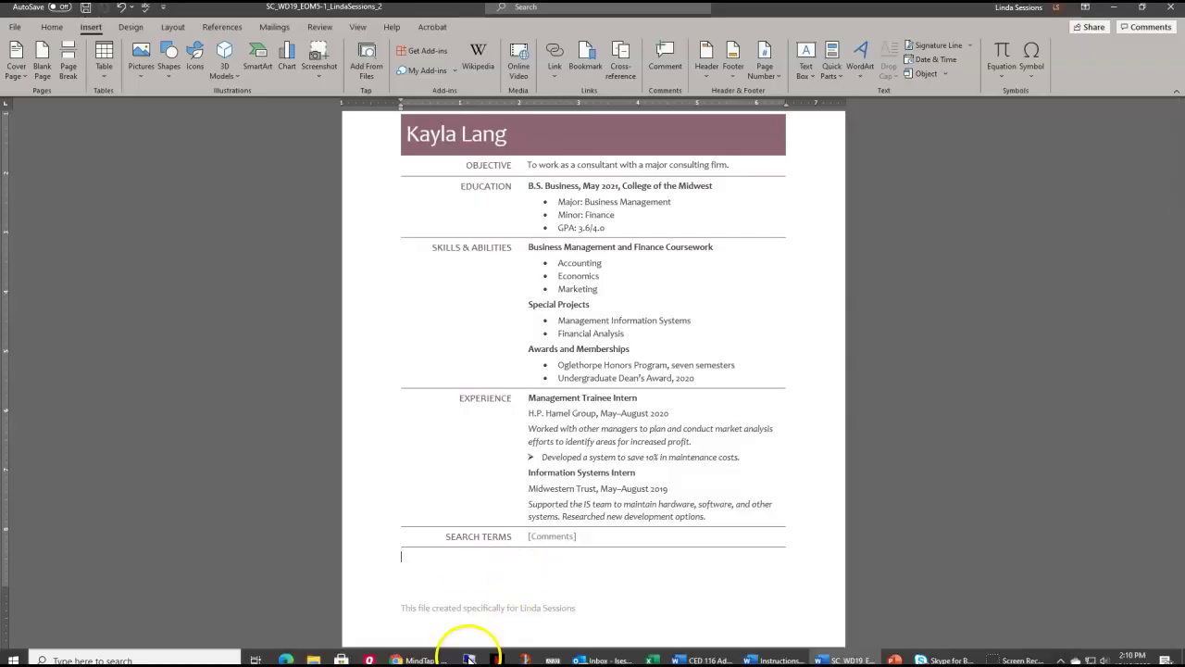
pyautogui.click(669, 63)
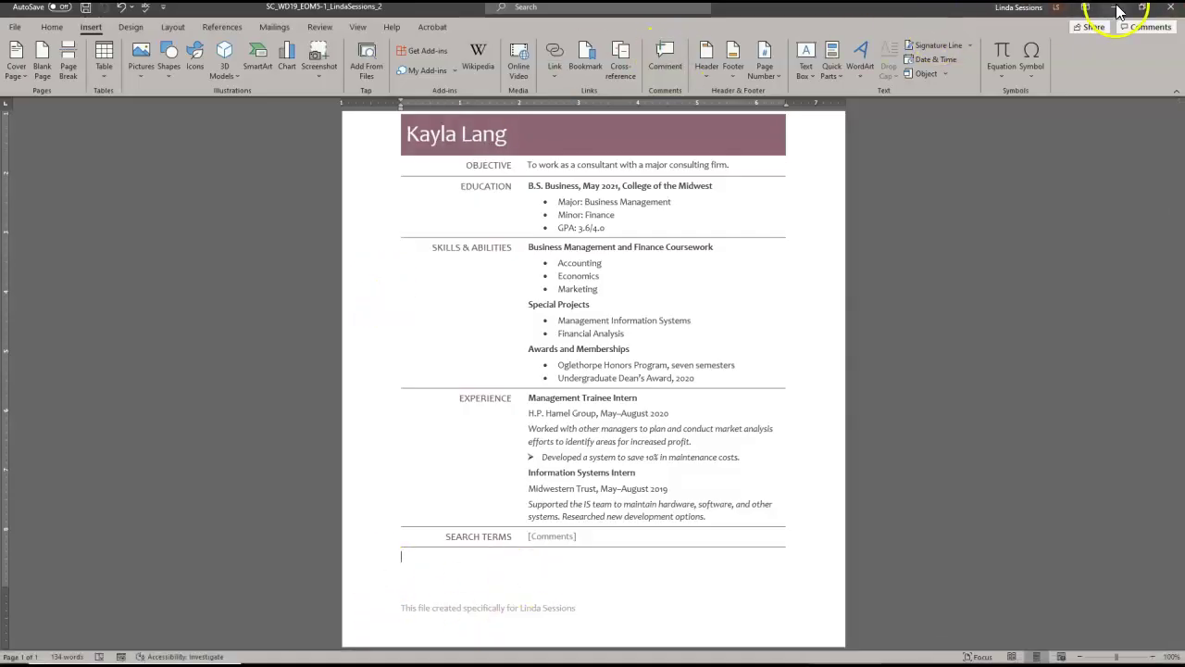
pyautogui.moveTo(509, 651)
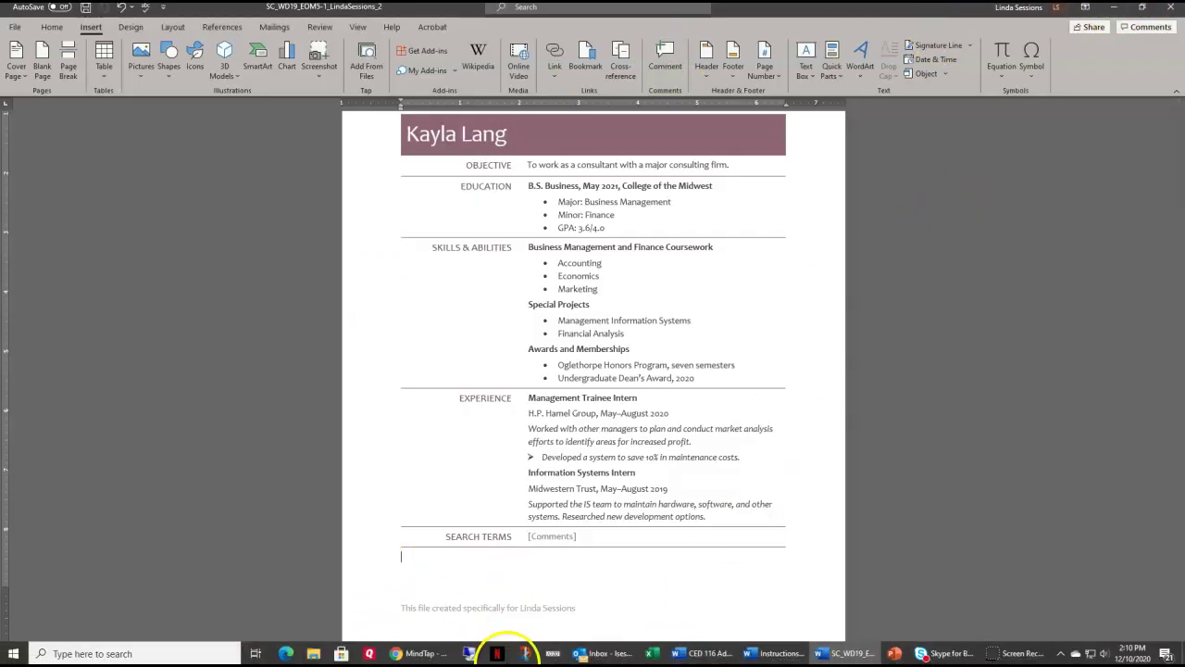
pyautogui.click(400, 651)
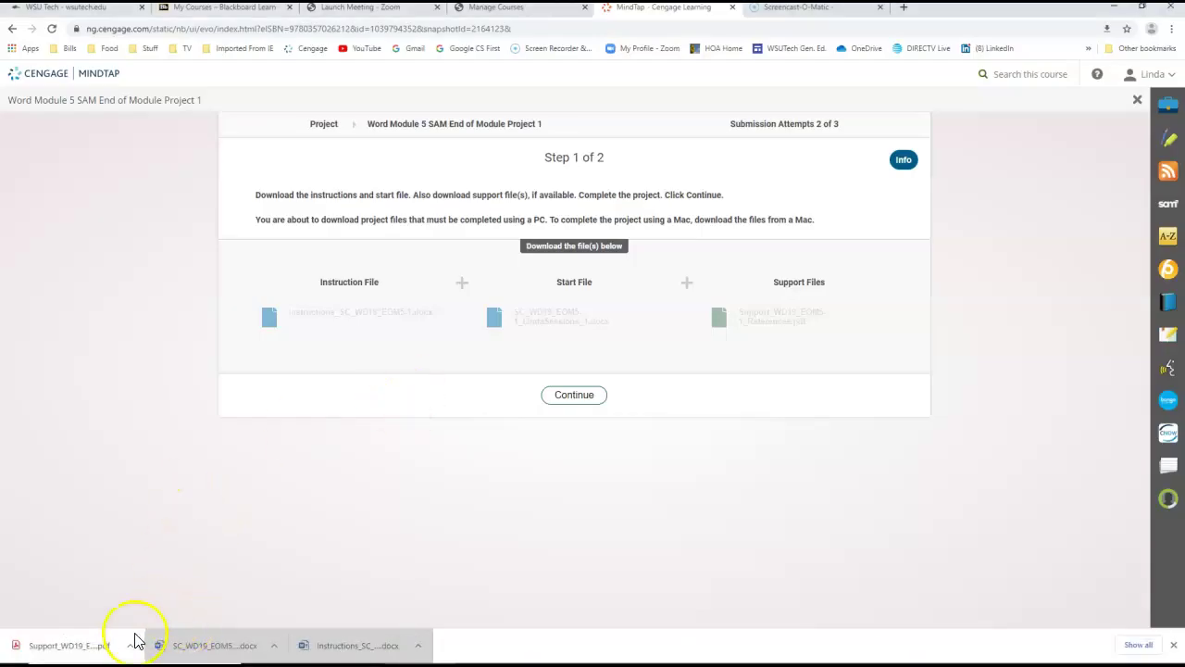
pyautogui.click(78, 648)
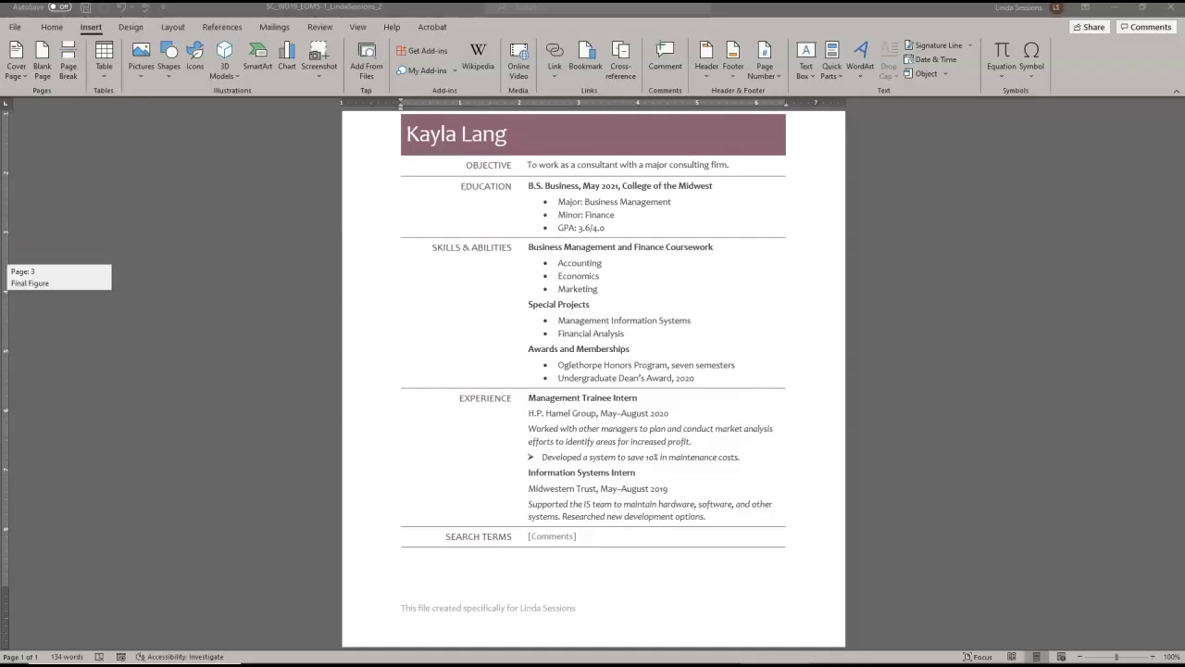
# - Show paragraph marks and paste the references sentence below the table with source formatting
pyautogui.click(404, 574)
pyautogui.click(417, 495)
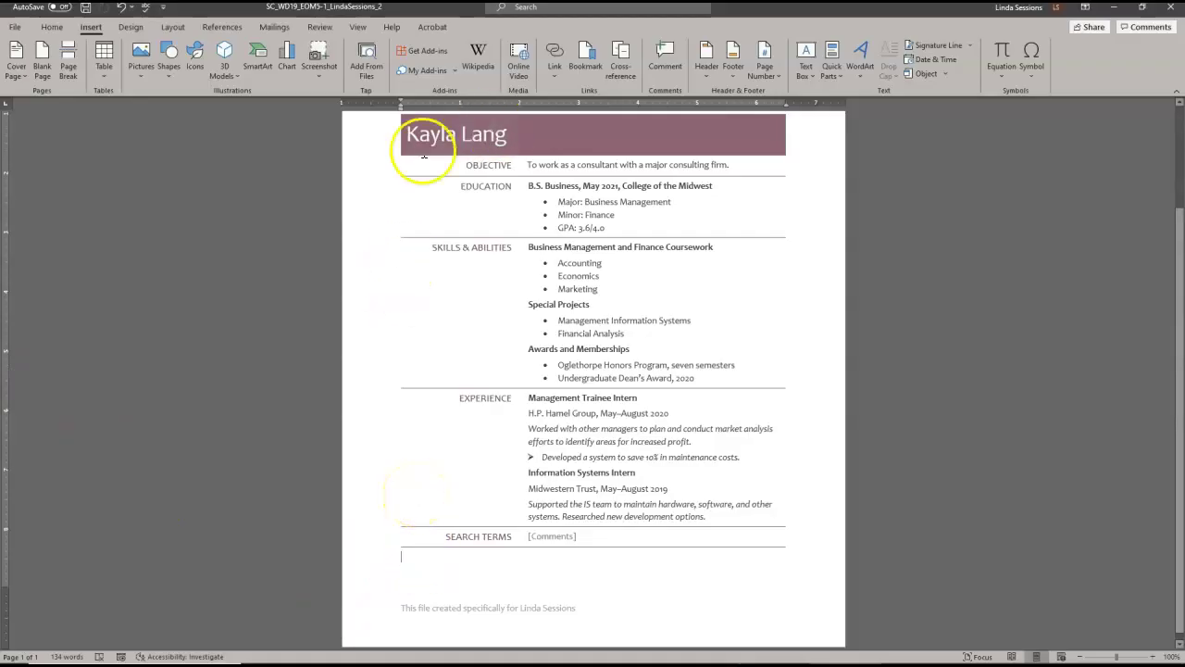
pyautogui.click(56, 27)
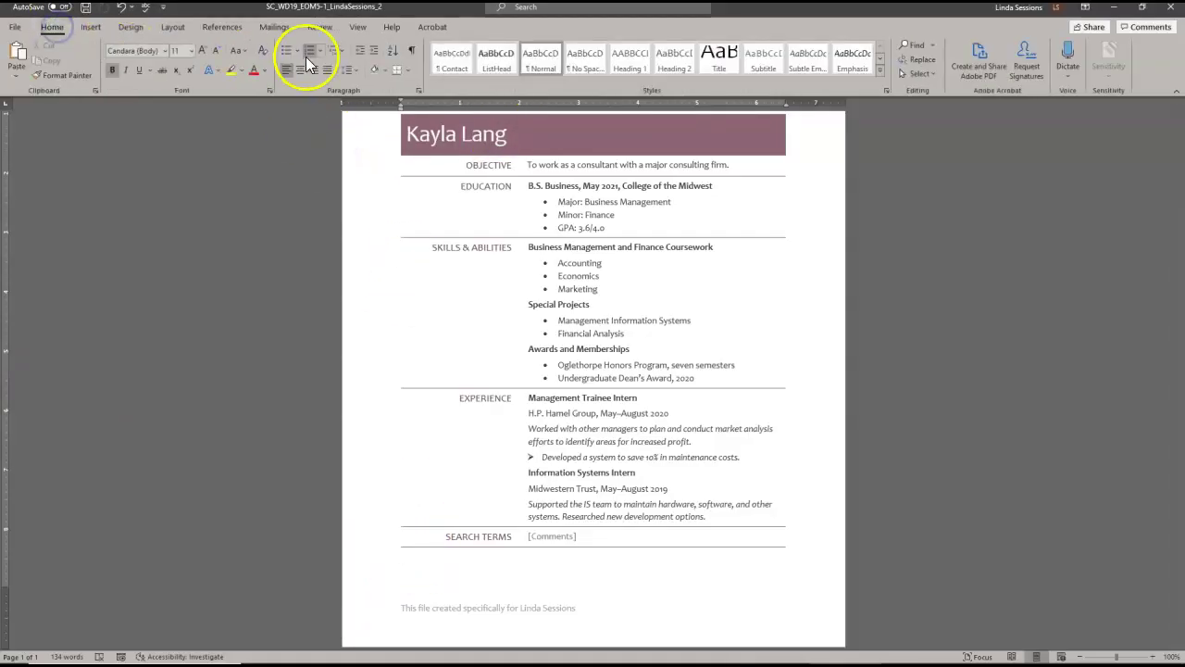
pyautogui.click(413, 57)
pyautogui.click(413, 557)
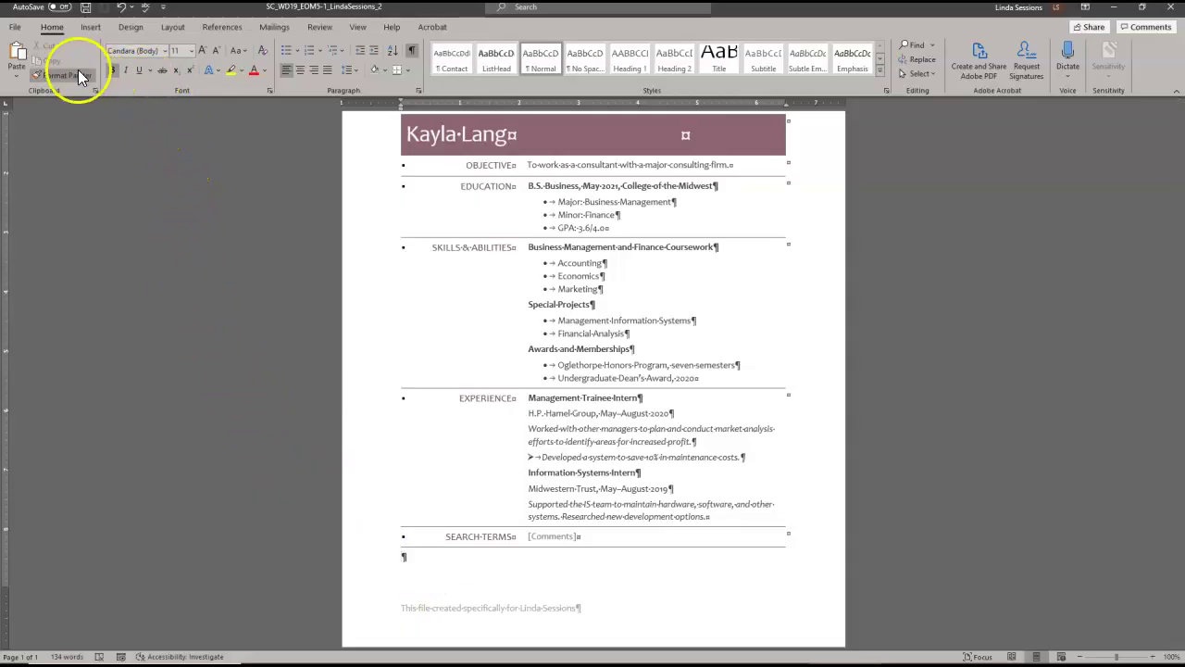
pyautogui.click(17, 76)
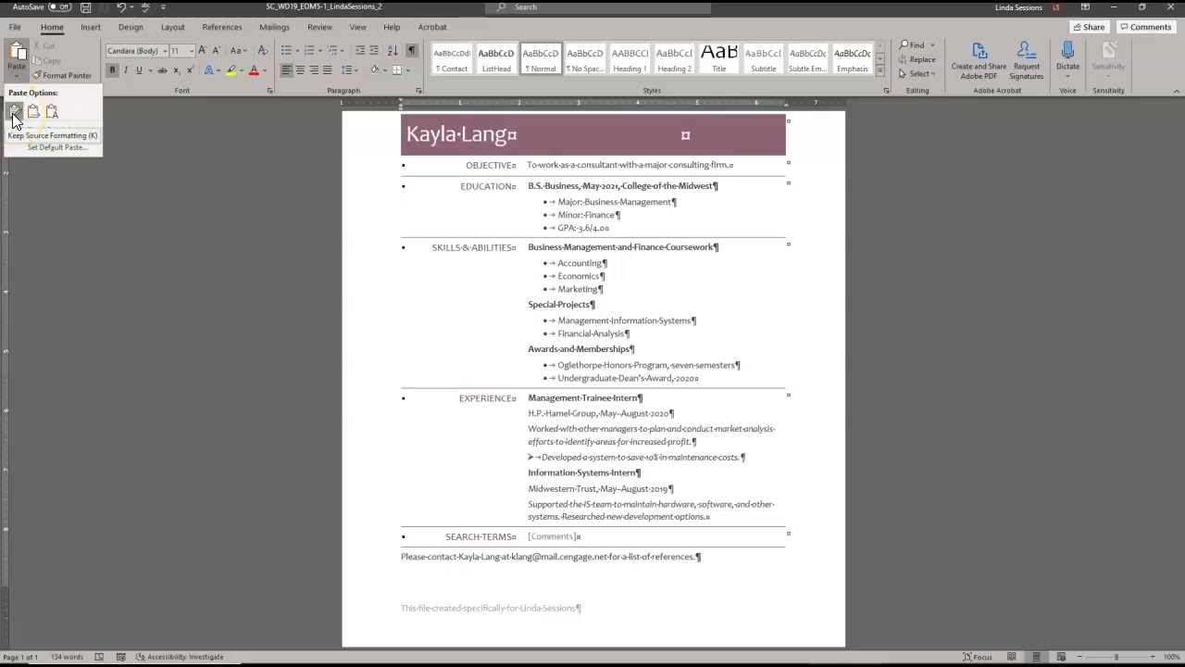
pyautogui.click(14, 113)
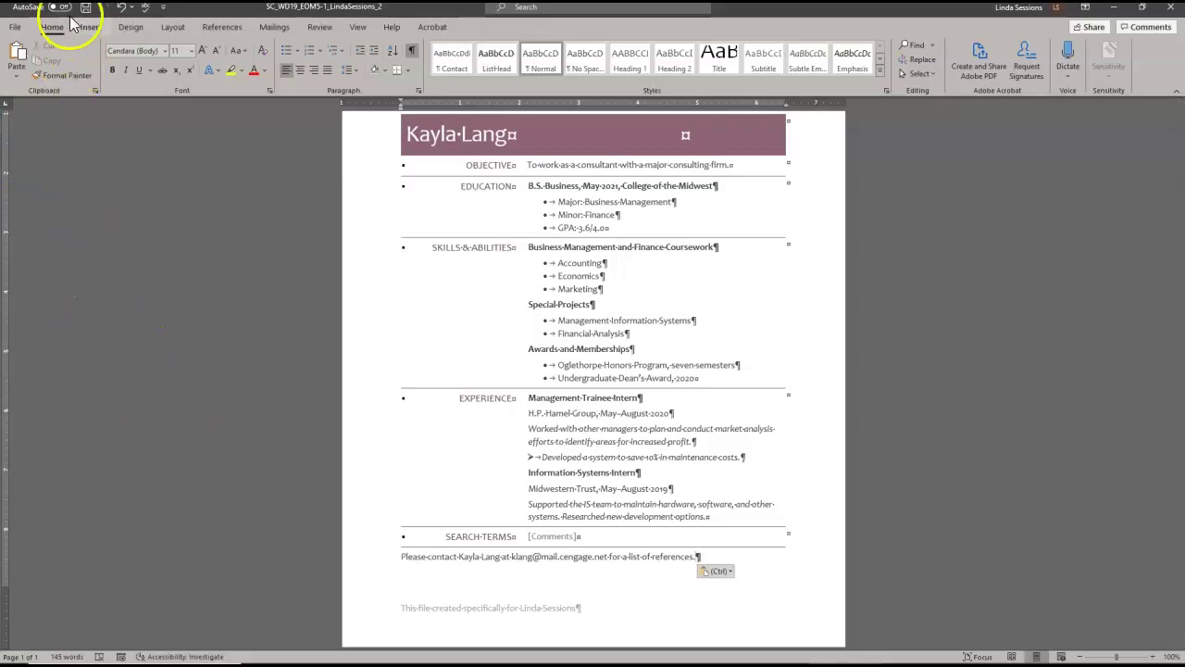
# - Set custom top and bottom margins of 0.75 inch and vertically center the page
pyautogui.click(172, 27)
pyautogui.click(17, 58)
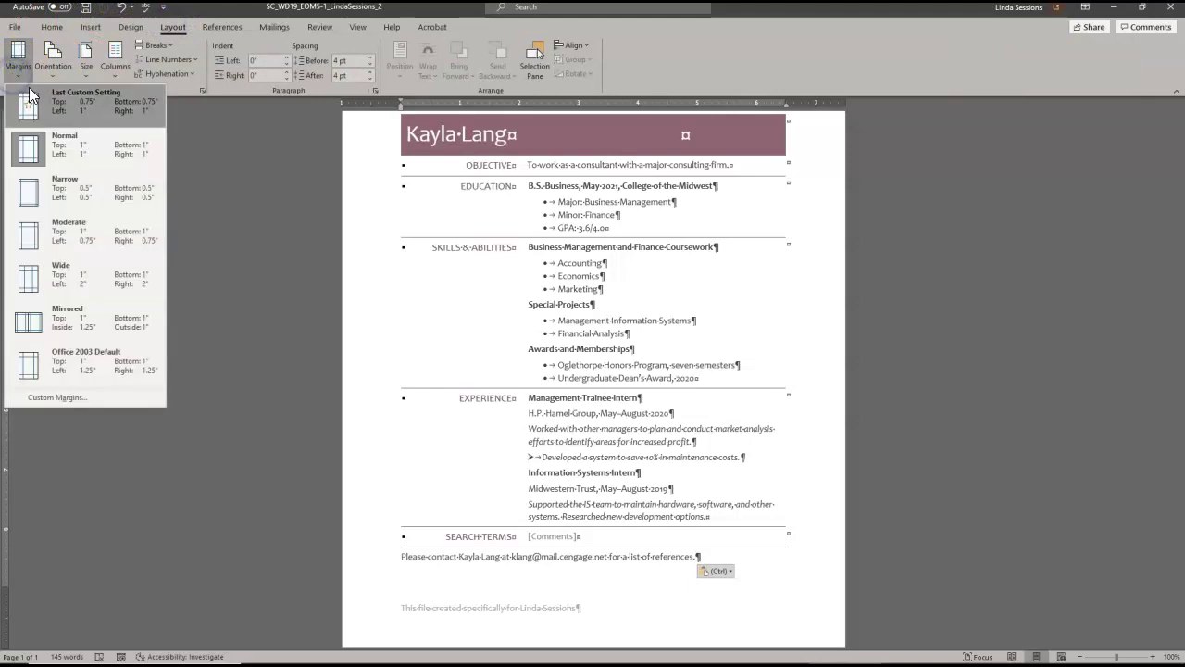
pyautogui.click(81, 400)
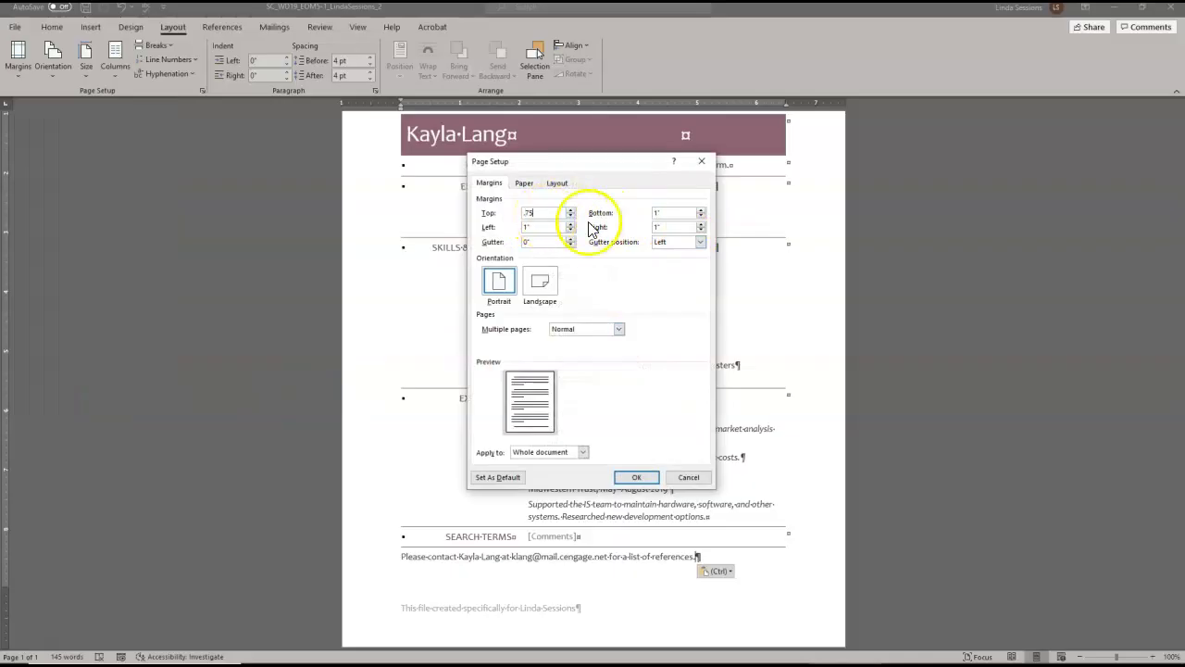
pyautogui.click(674, 212)
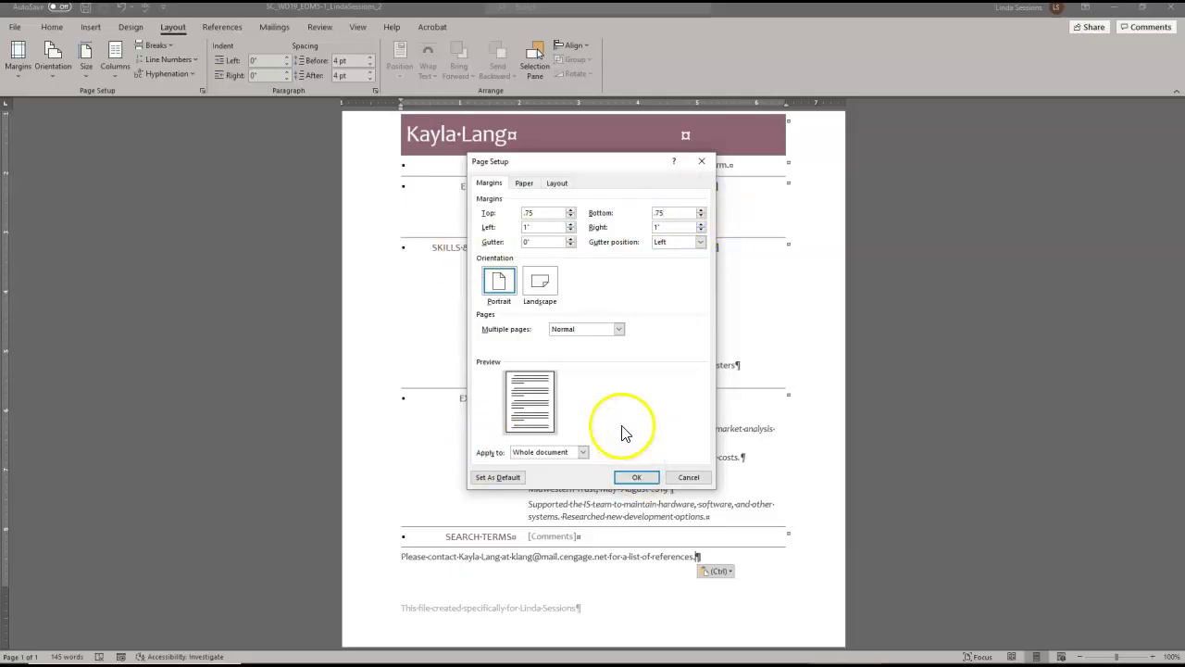
pyautogui.click(558, 184)
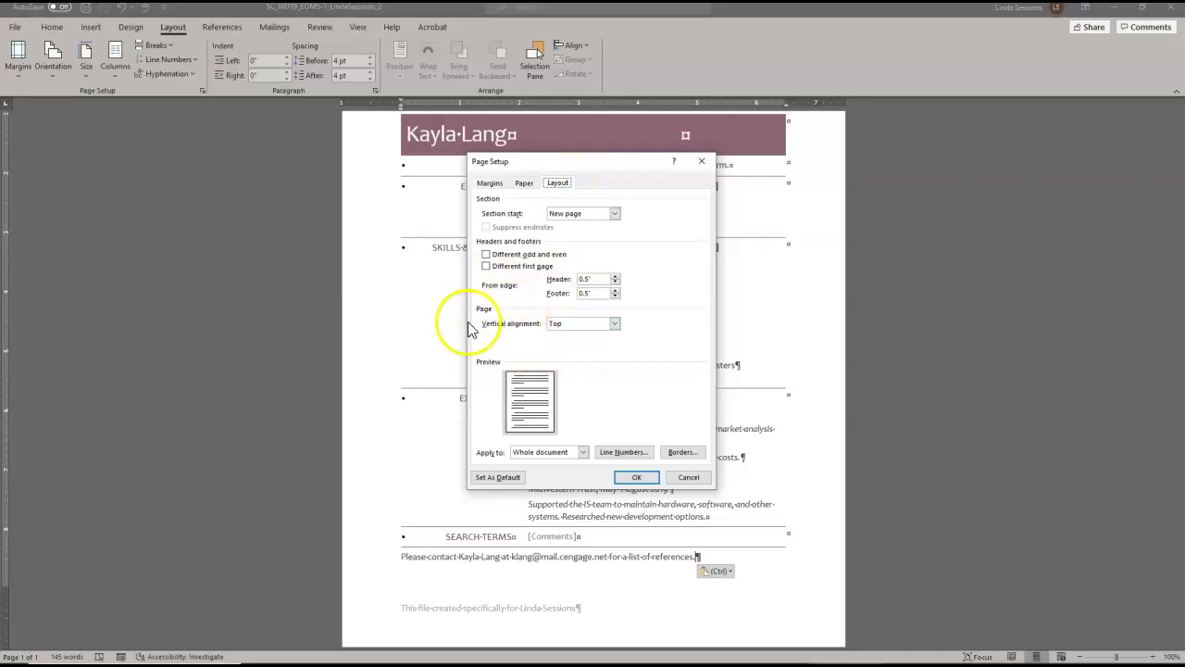
pyautogui.click(615, 324)
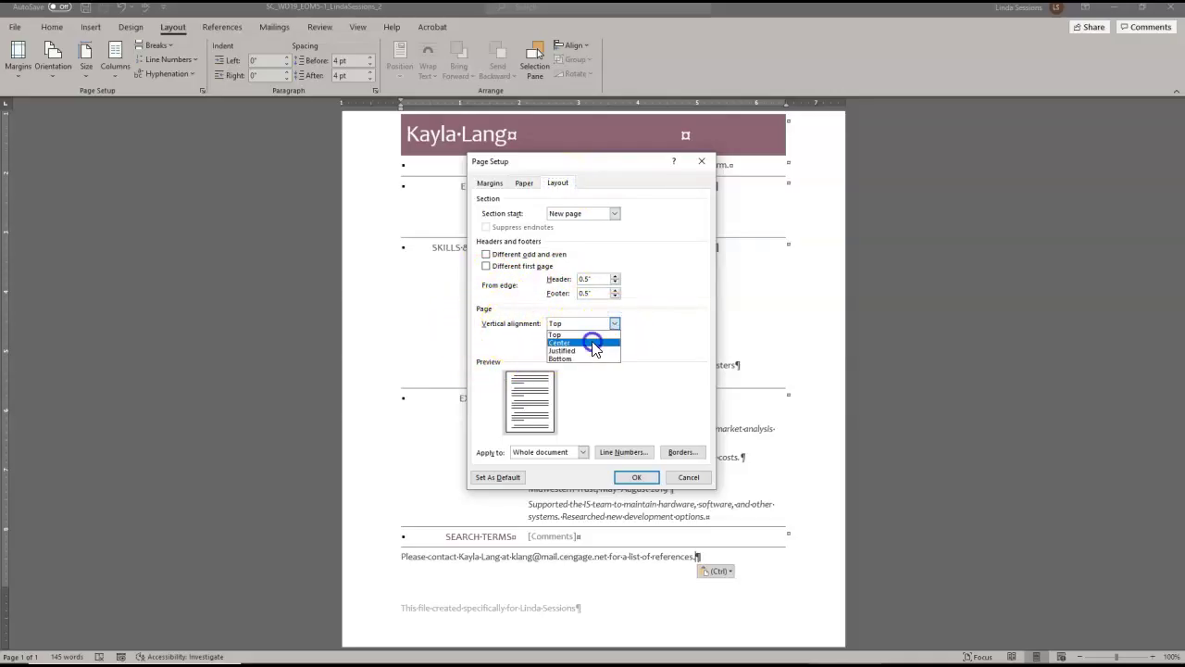
pyautogui.click(594, 345)
pyautogui.click(626, 478)
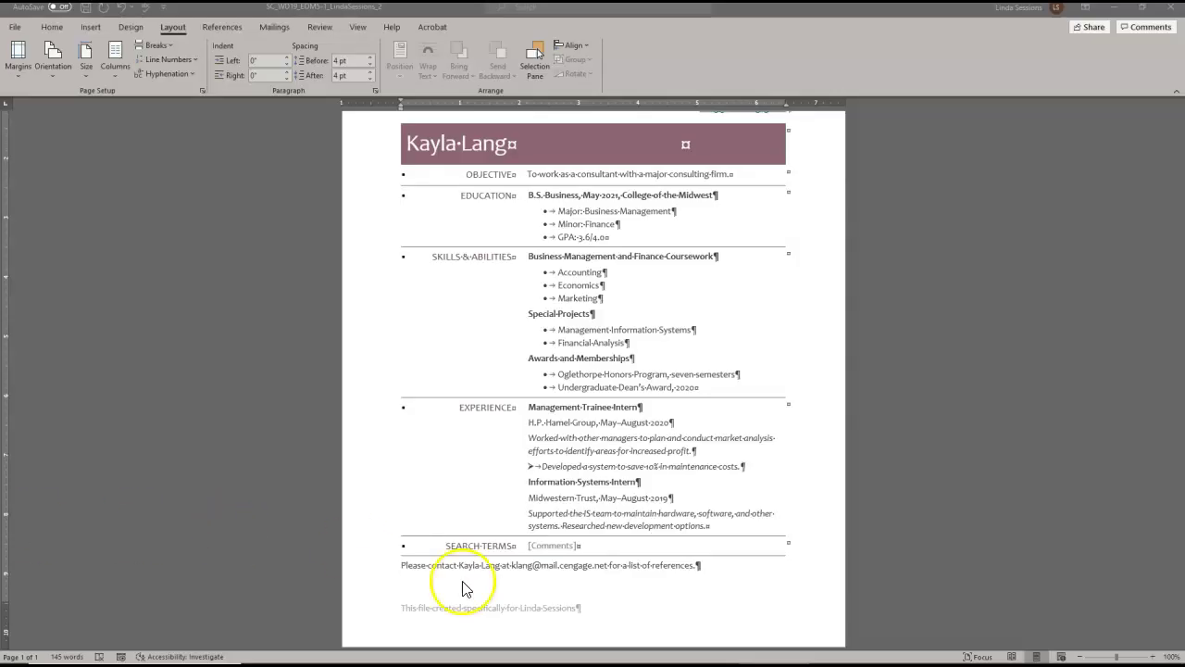
# - Italicize the references sentence below the table and save the resume
pyautogui.click(361, 574)
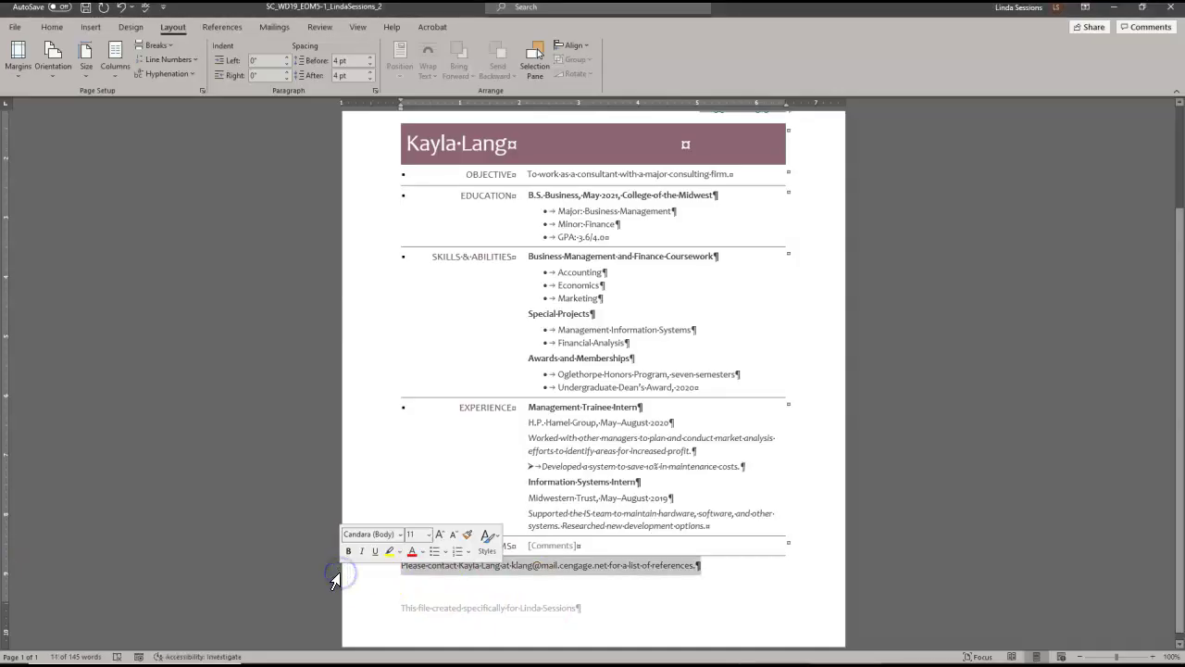
pyautogui.click(365, 551)
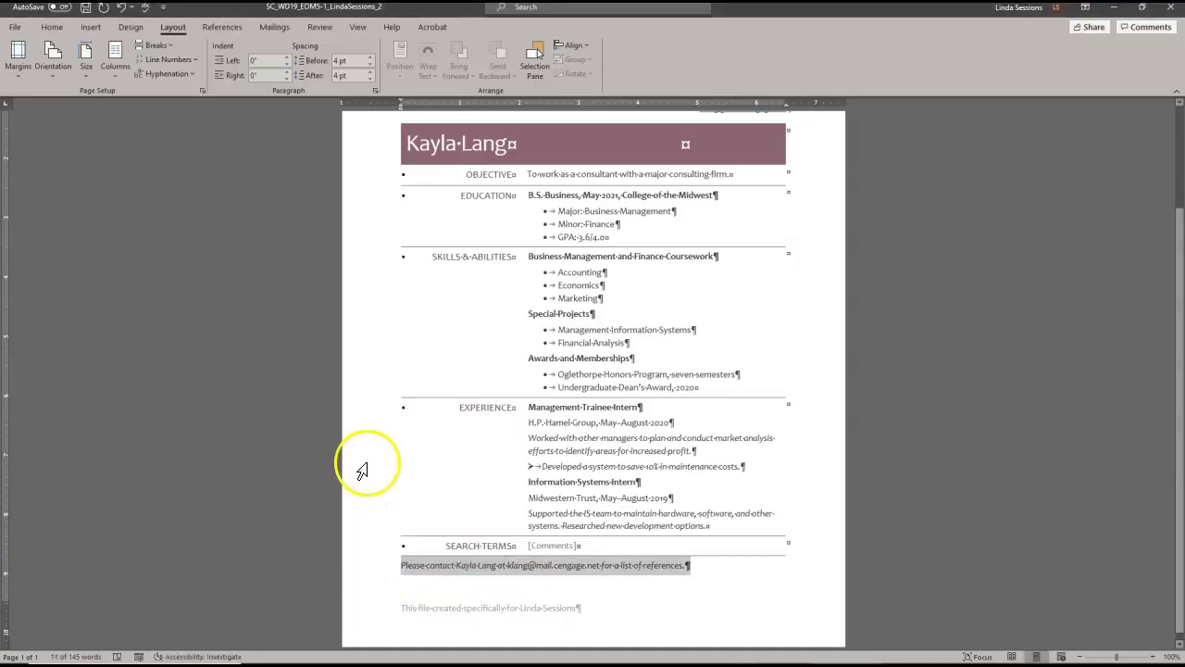
pyautogui.click(412, 466)
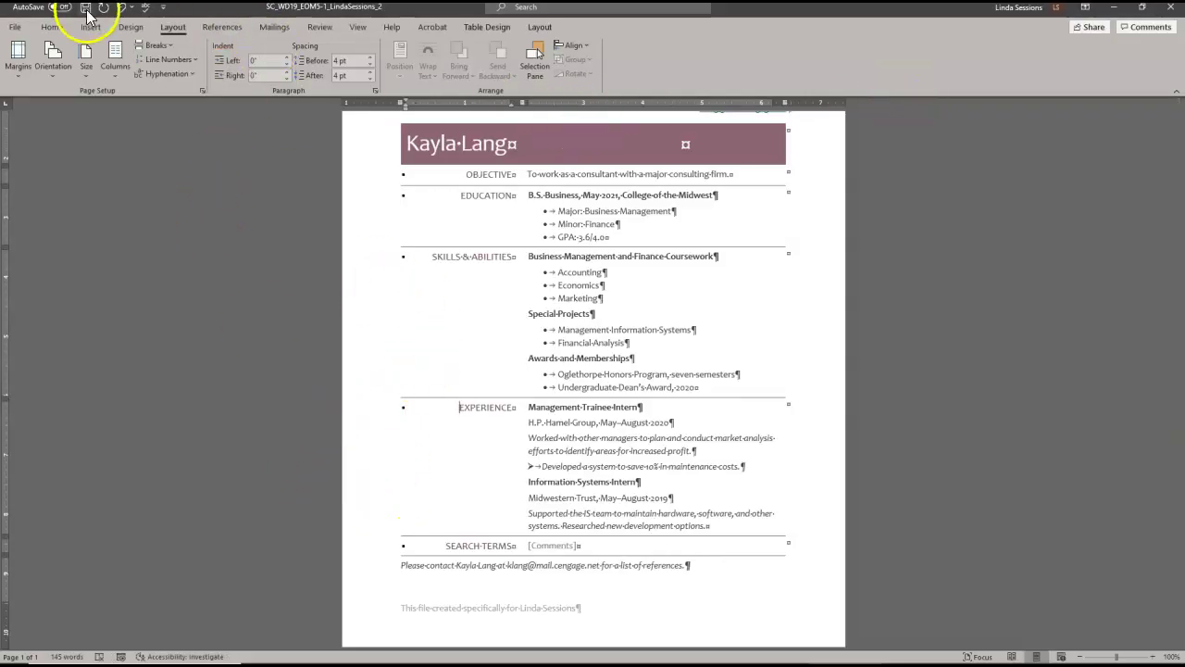
pyautogui.click(85, 9)
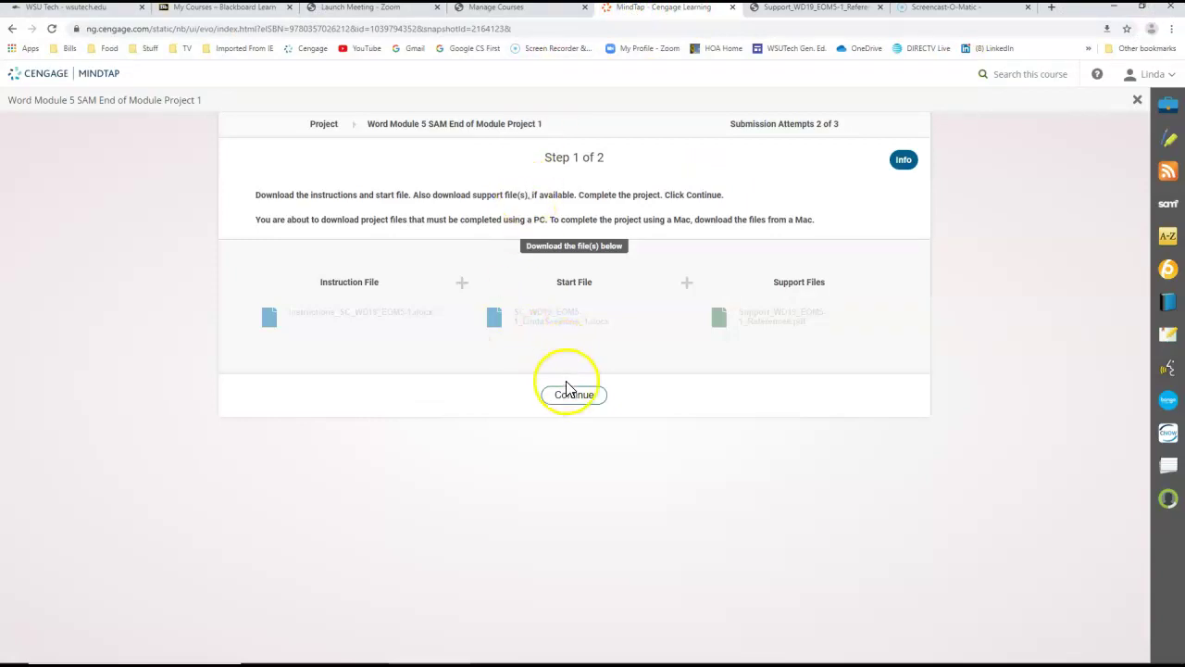
# - Upload the completed resume file to MindTap, submit it, and open the downloaded report
pyautogui.click(567, 387)
pyautogui.click(445, 344)
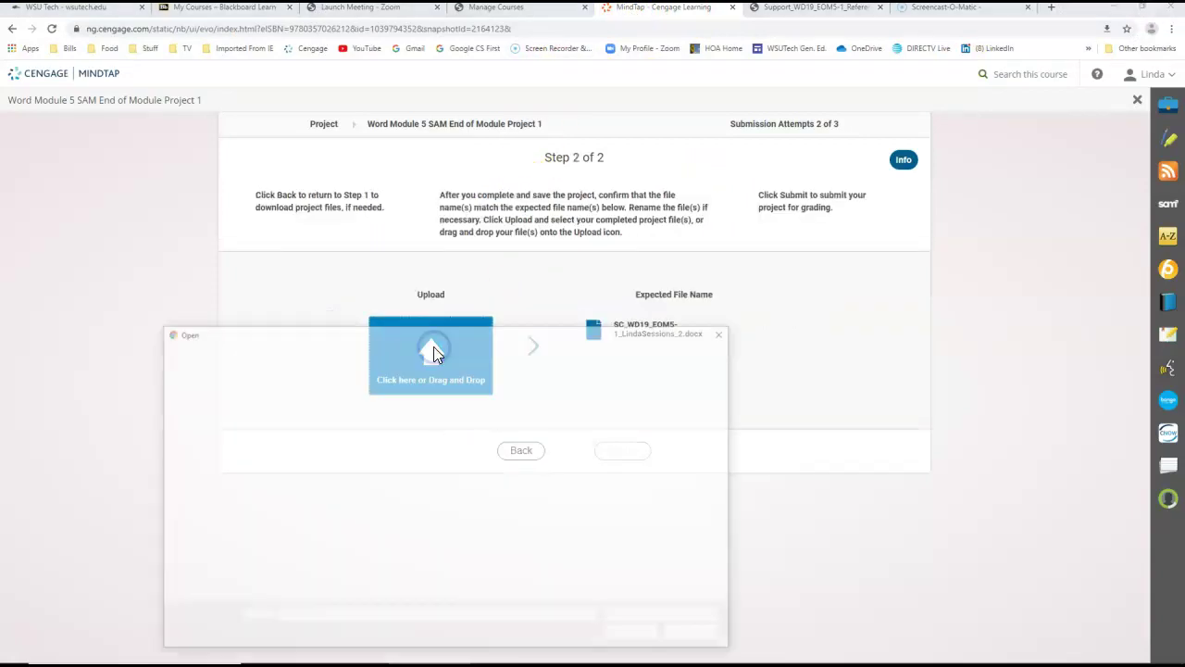
pyautogui.click(294, 422)
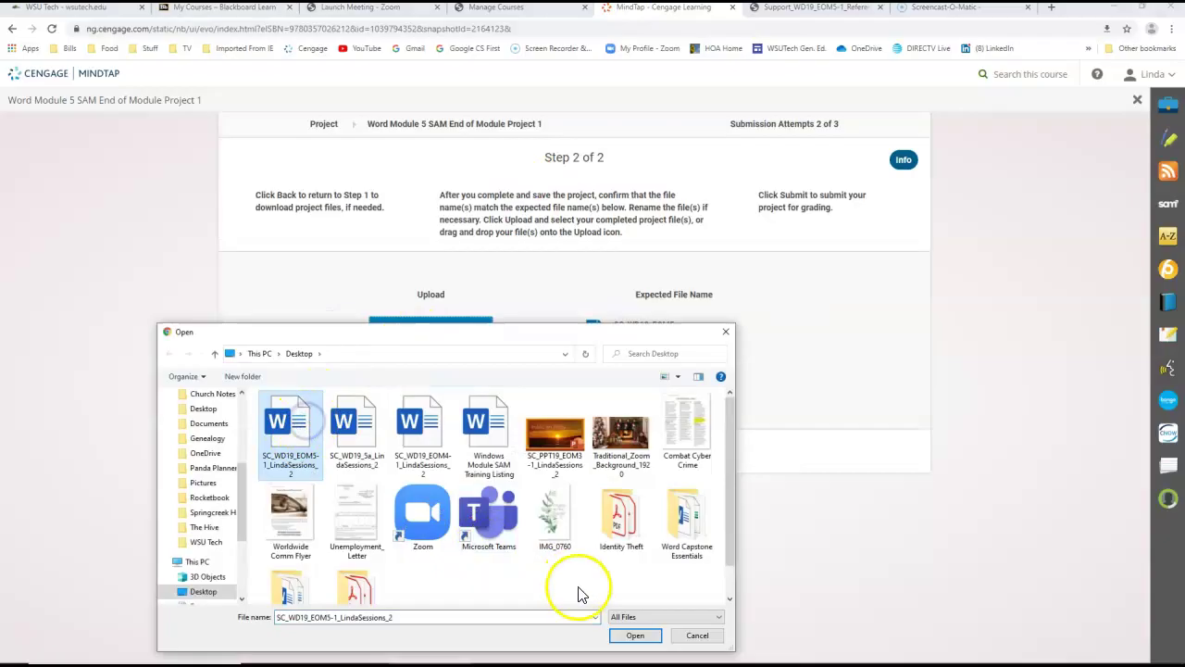
pyautogui.click(635, 635)
pyautogui.click(615, 450)
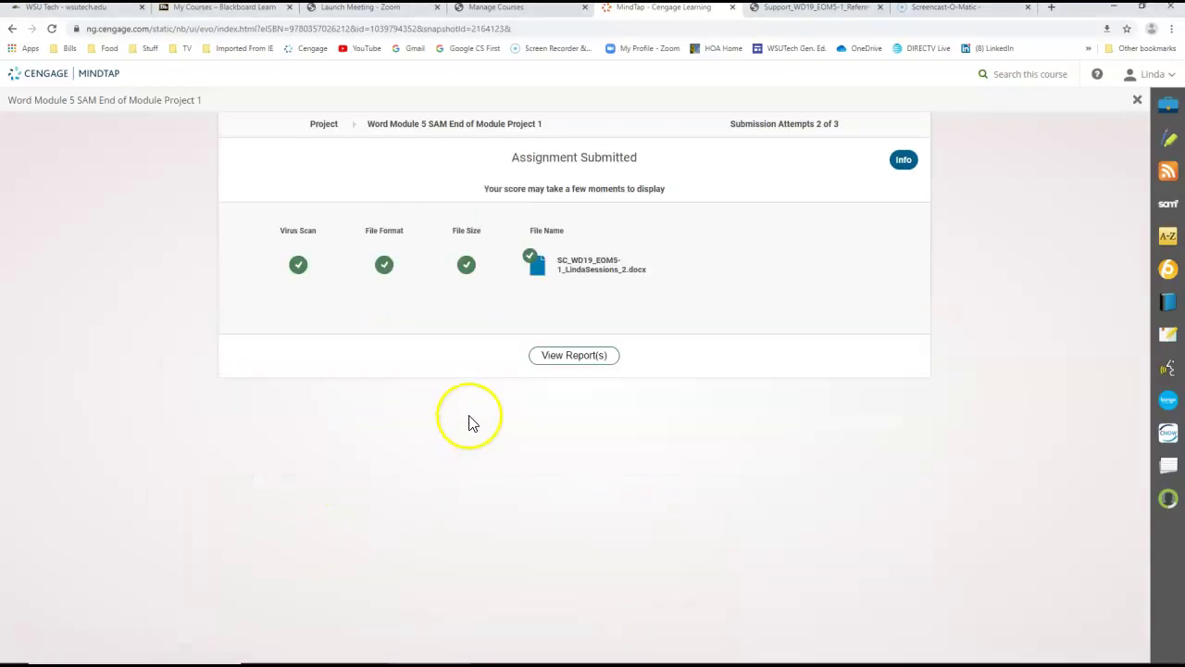
pyautogui.click(569, 361)
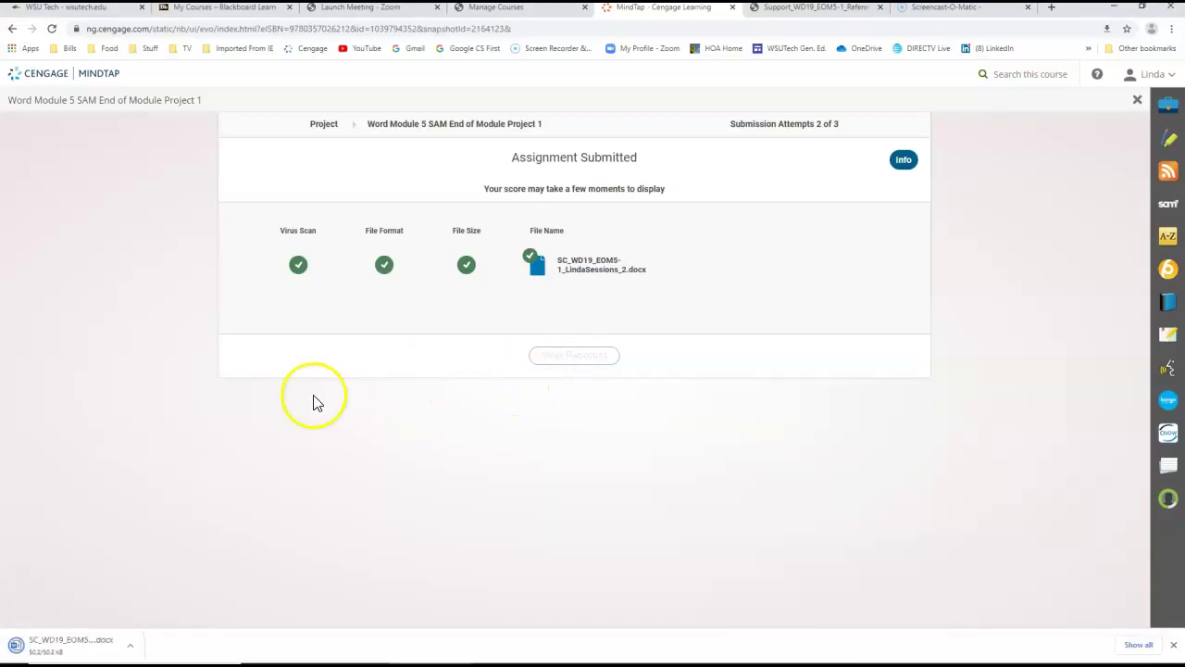
pyautogui.click(84, 643)
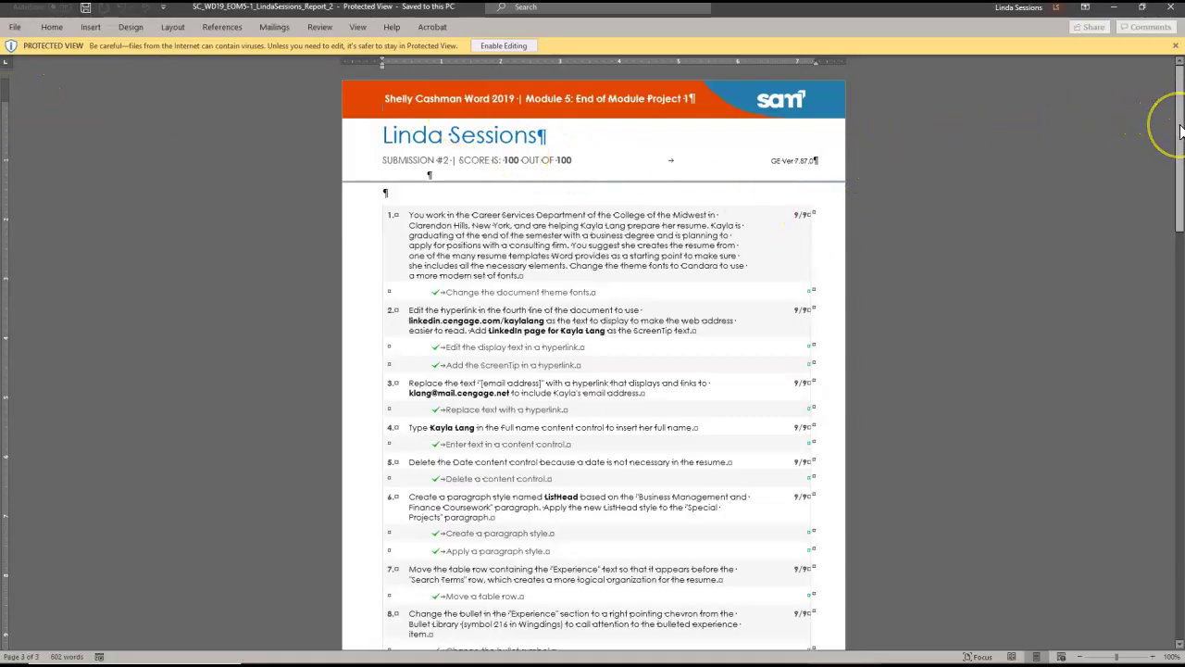
# - Scroll through the grading report showing every task checked and 100/100
pyautogui.moveTo(1180, 130); pyautogui.dragTo(1171, 65)
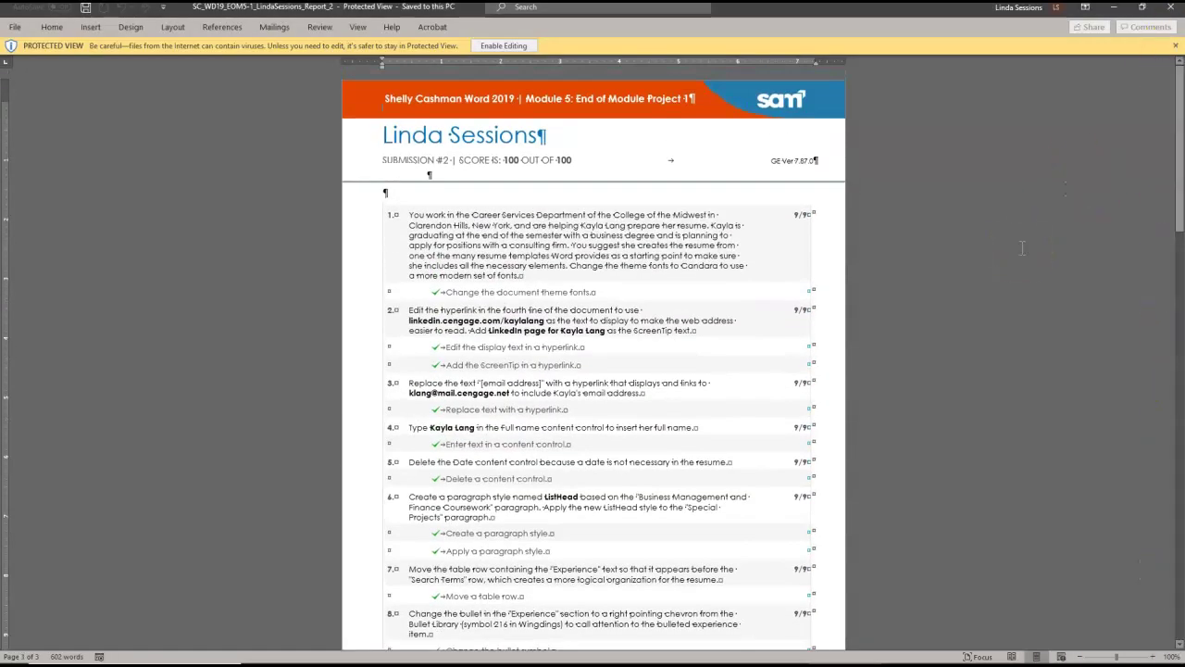